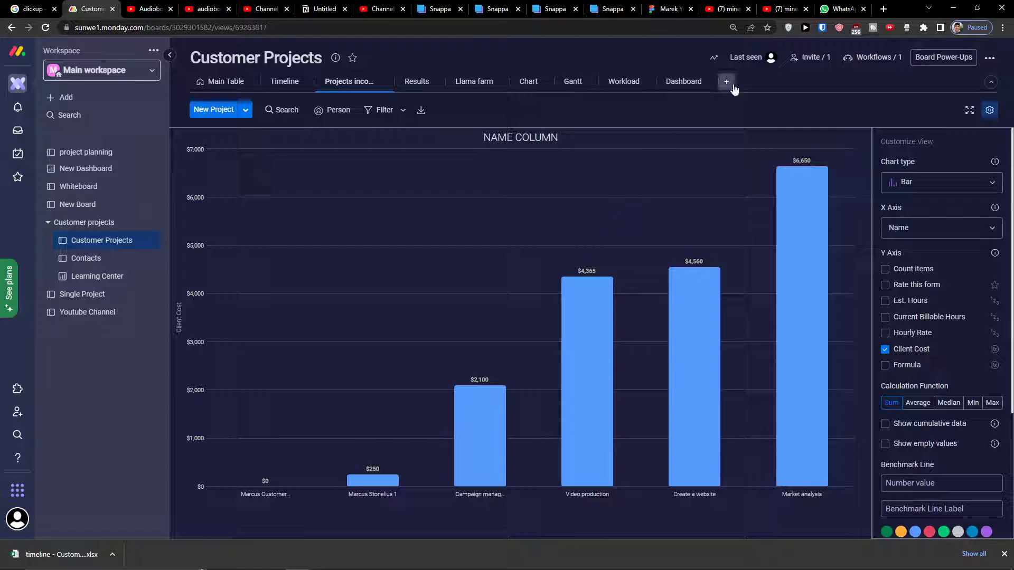
Step: Find the Team View app in the Views Center by searching for "team" and open its details page
click(726, 84)
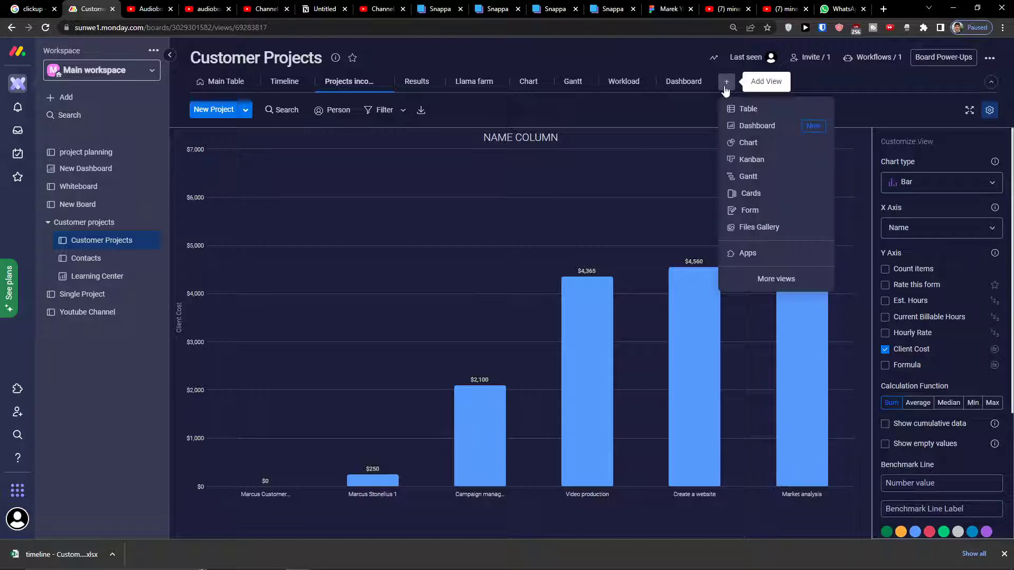
click(751, 278)
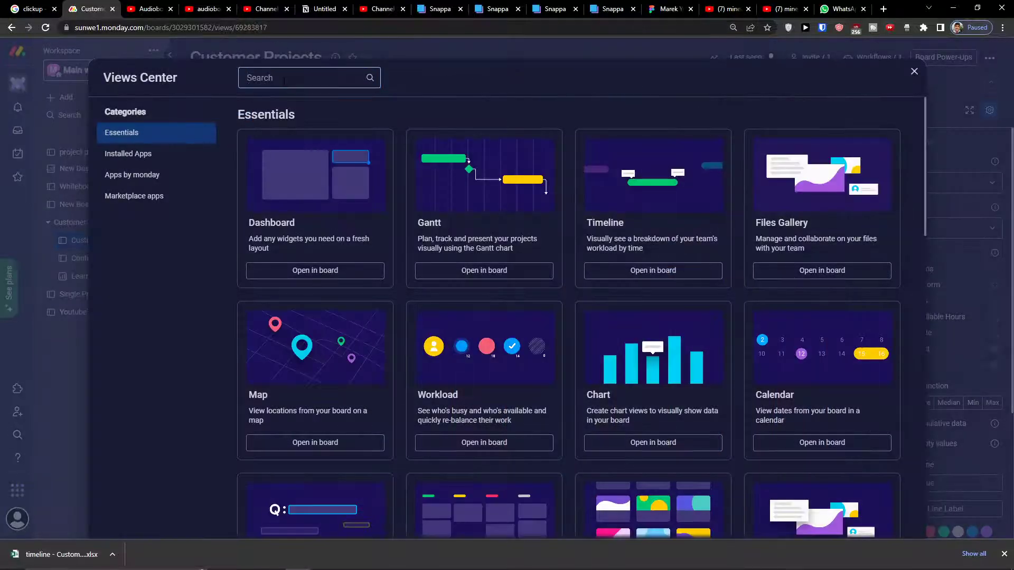
text(team)
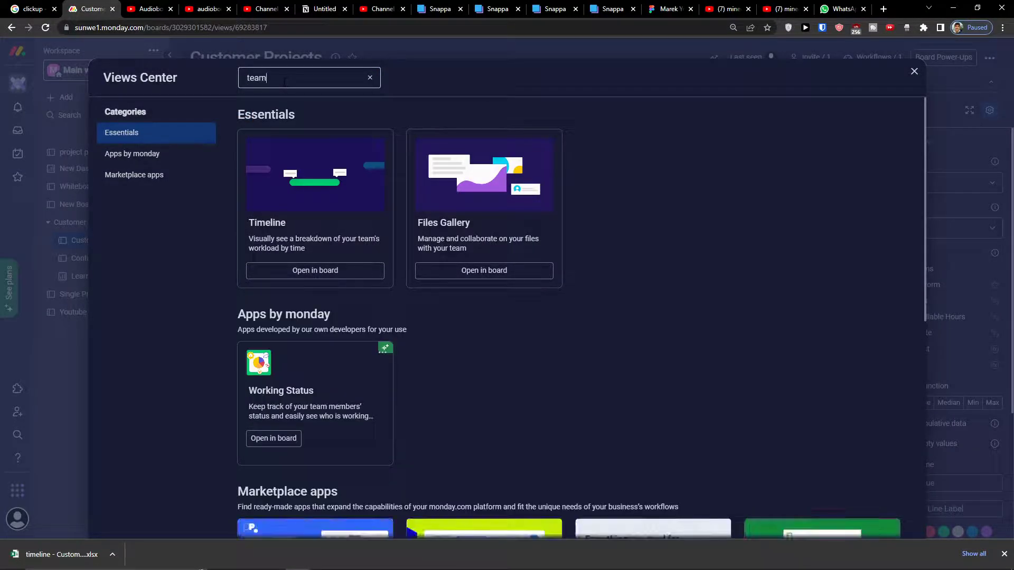
scroll(420, 237, down, 5)
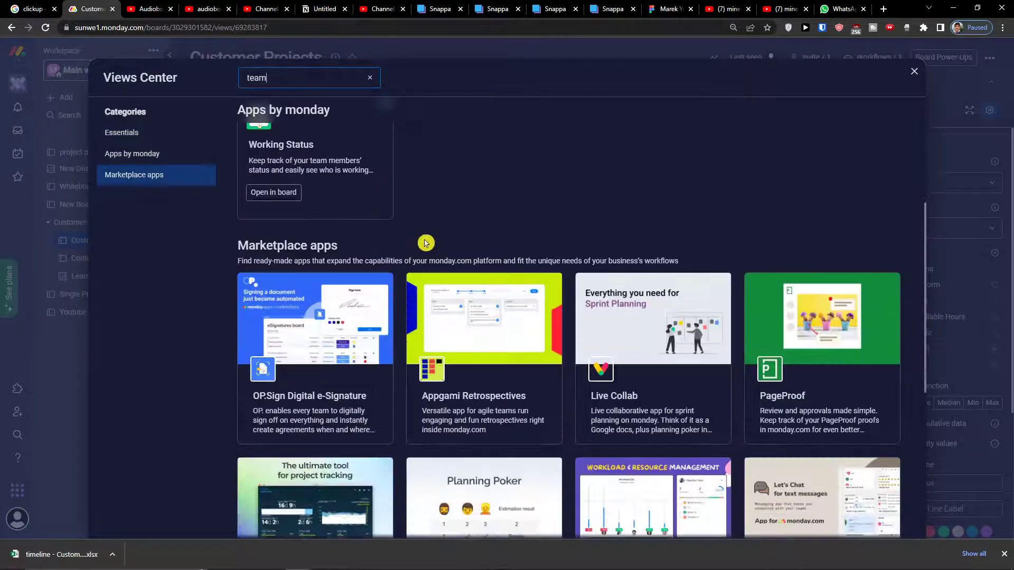
scroll(427, 245, down, 2)
scroll(430, 245, down, 2)
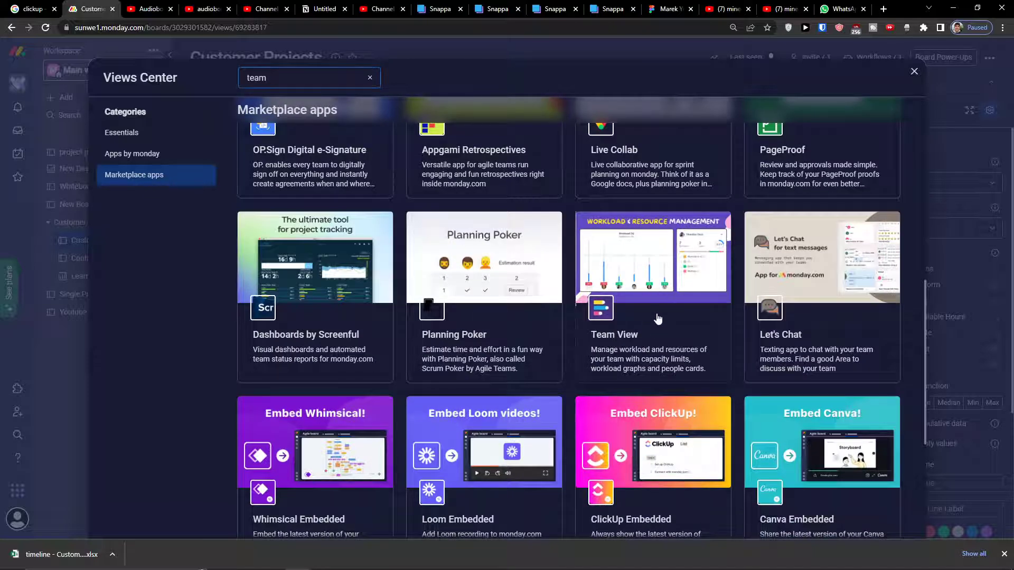
click(658, 317)
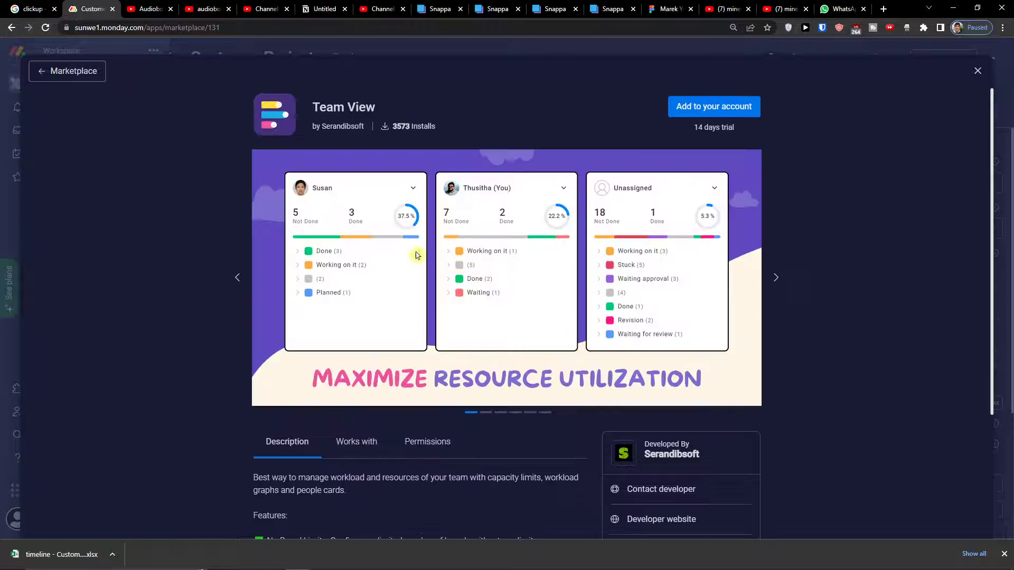
Step: Install the Team View app on the account and choose its Board View feature
click(726, 113)
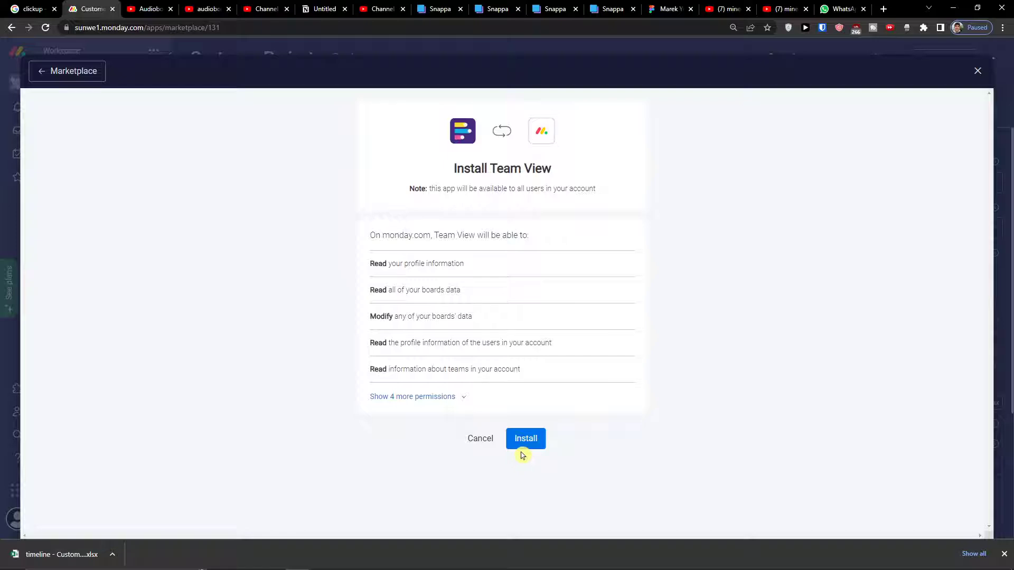
click(524, 446)
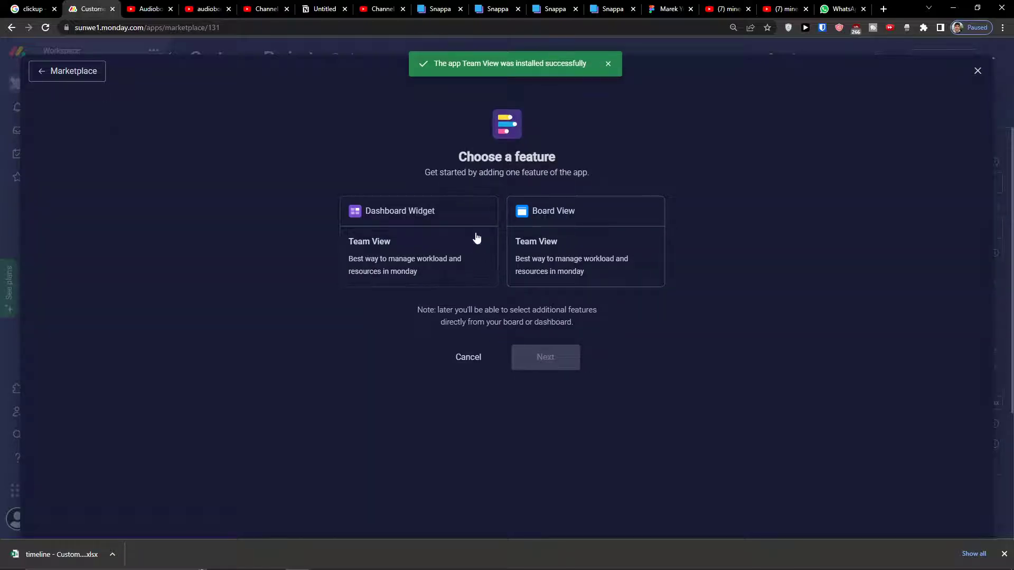
drag(399, 180, 534, 187)
click(535, 187)
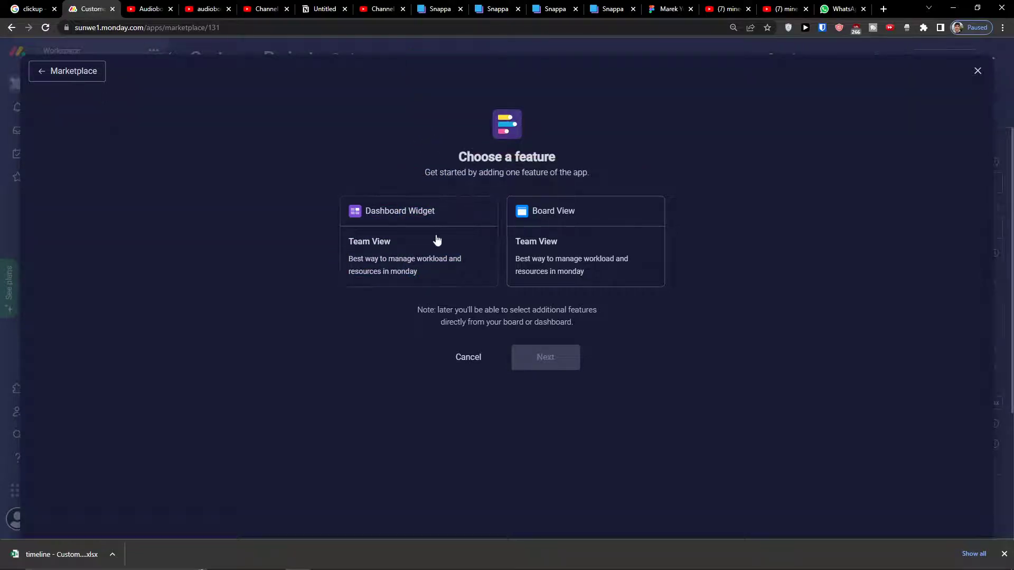
click(601, 229)
click(565, 352)
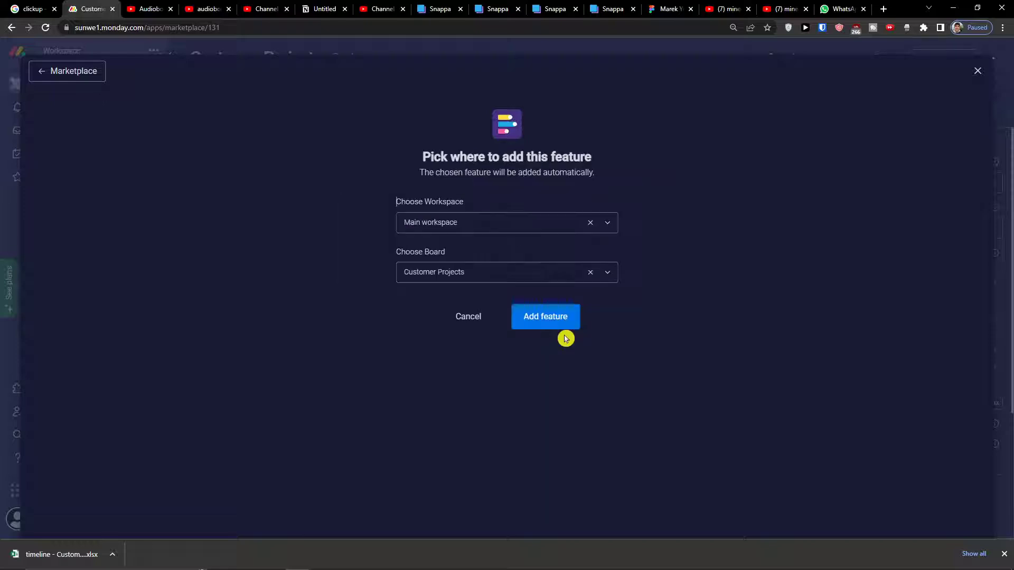
Step: Add the Team View feature to the Youtube Channel board in Main workspace
triple_click(535, 240)
click(541, 237)
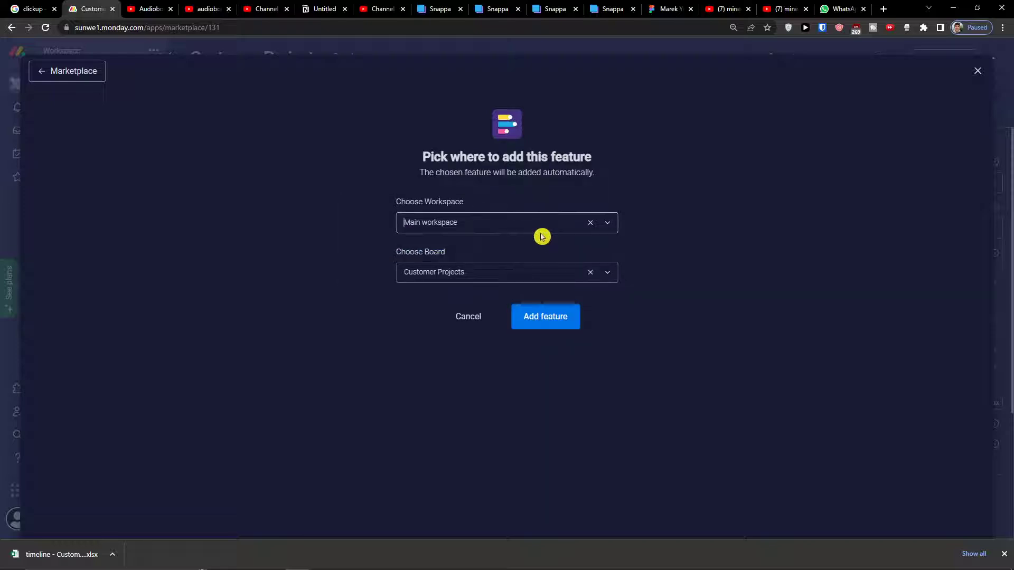
click(518, 228)
click(649, 246)
click(571, 268)
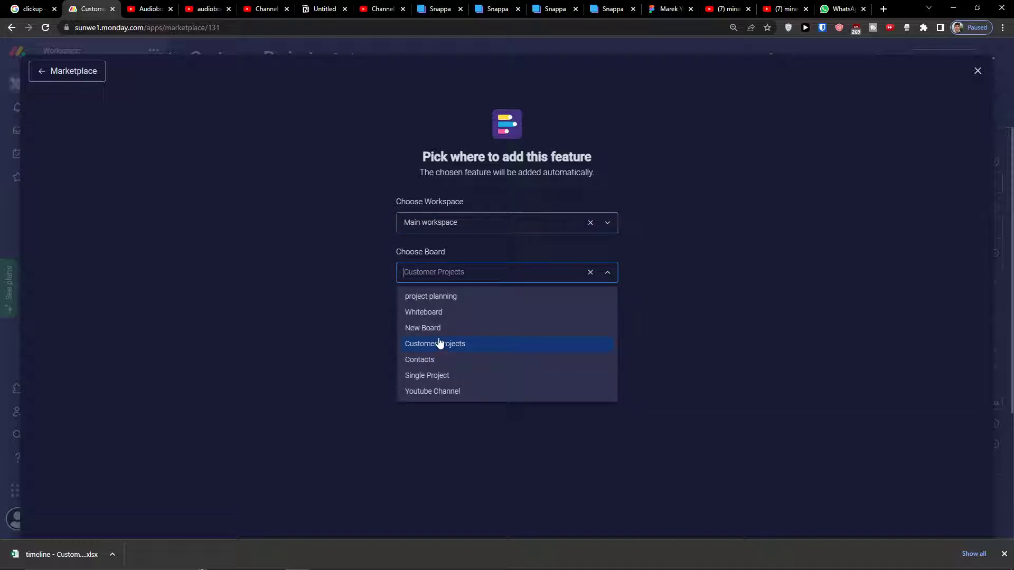
click(436, 344)
click(471, 272)
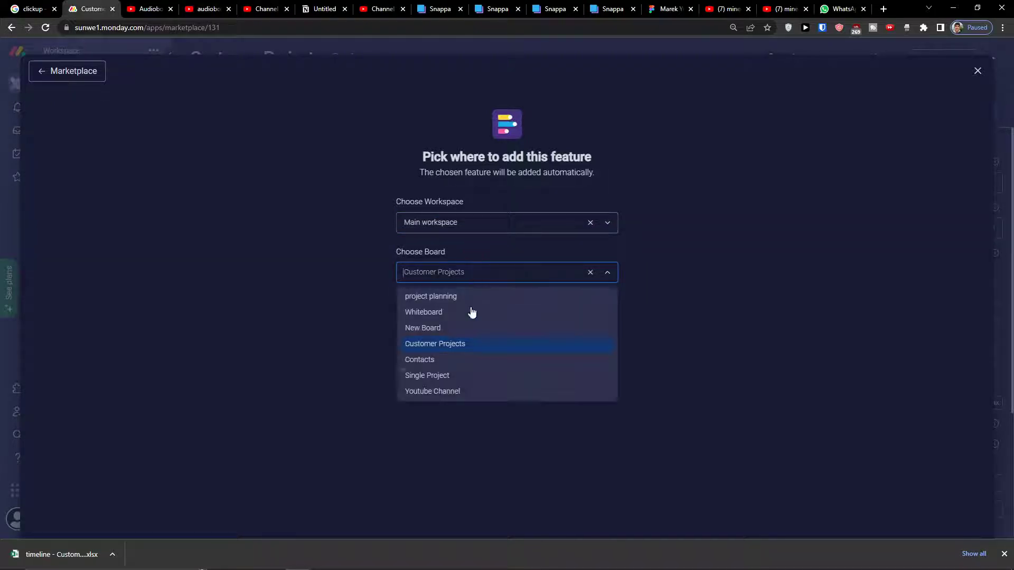
click(461, 393)
click(544, 320)
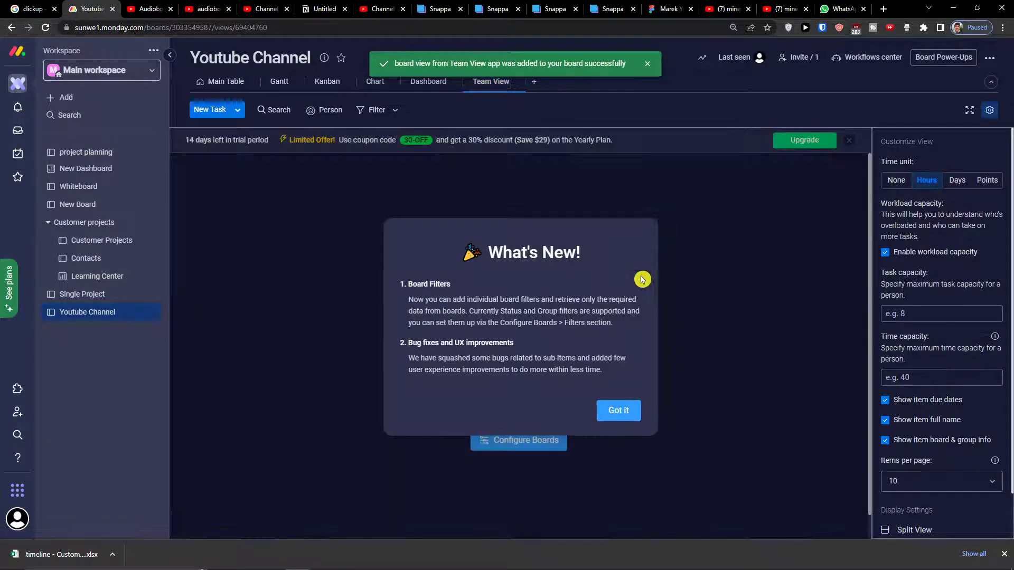
Step: Dismiss the What's New notice and open the board configuration, using Status as the status column
click(616, 411)
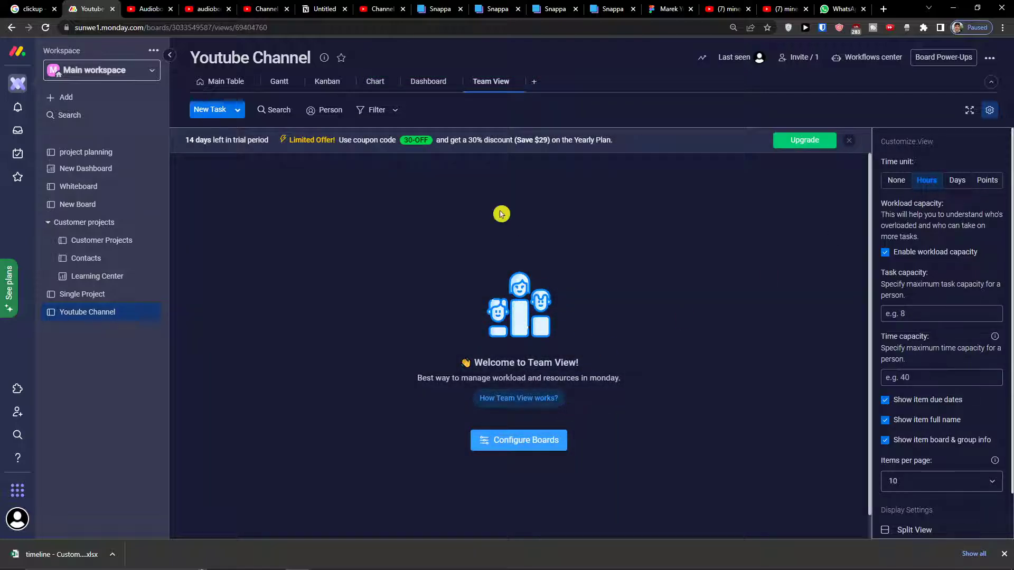
click(541, 452)
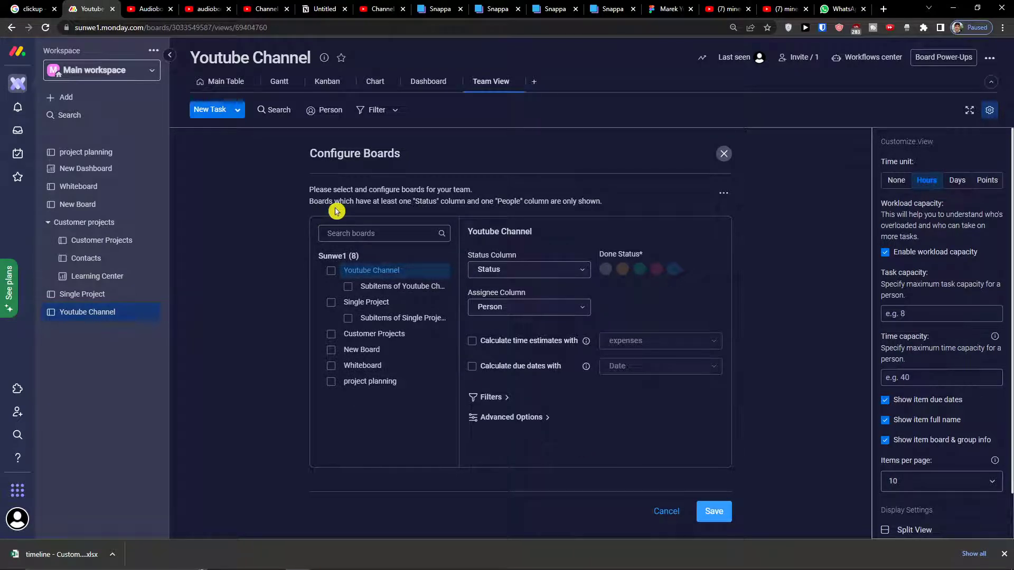
click(472, 274)
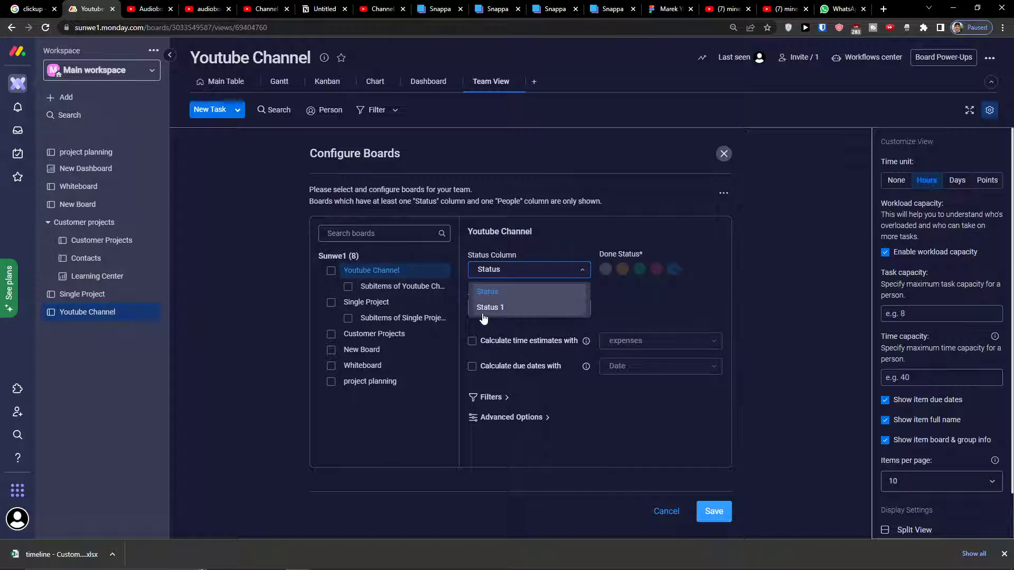
click(484, 315)
click(491, 271)
click(486, 292)
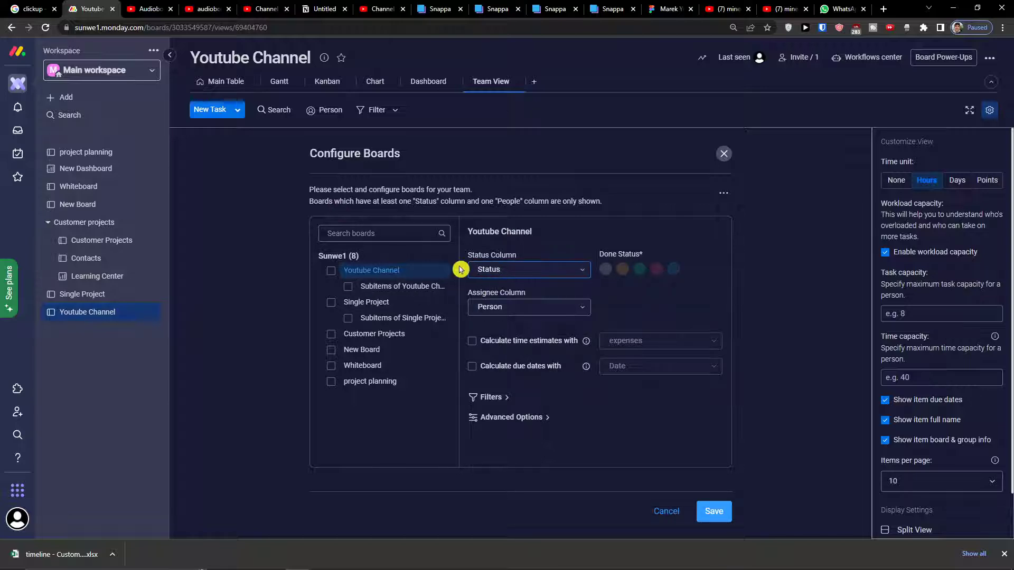
Step: Try to save the Youtube Channel configuration with Person as the assignee column and no board ticked
click(515, 311)
click(508, 321)
click(491, 393)
click(370, 332)
click(359, 271)
click(724, 512)
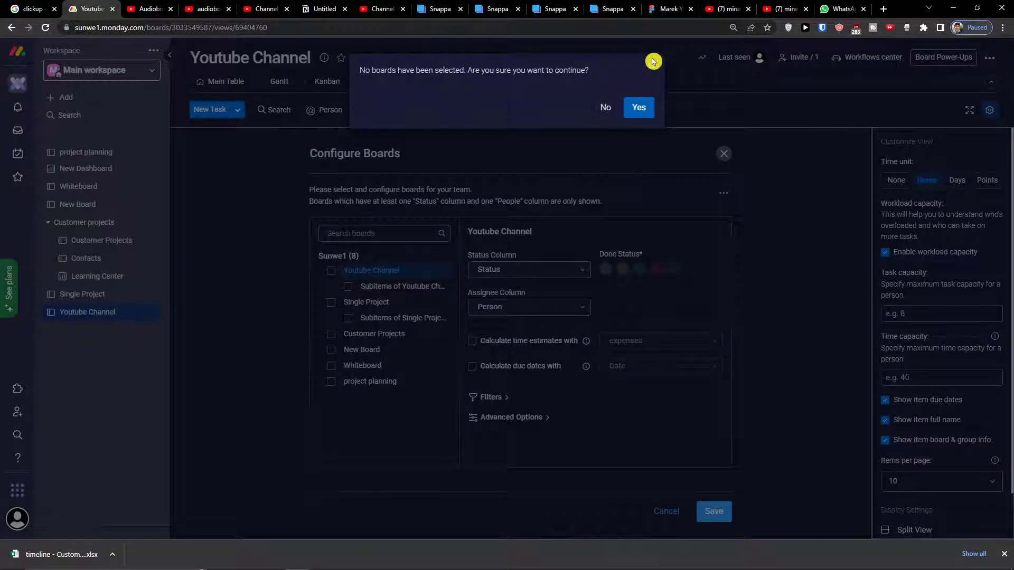
click(652, 65)
Step: Include the Youtube Channel board, mark all five status colours as done statuses, and save the configuration
click(332, 272)
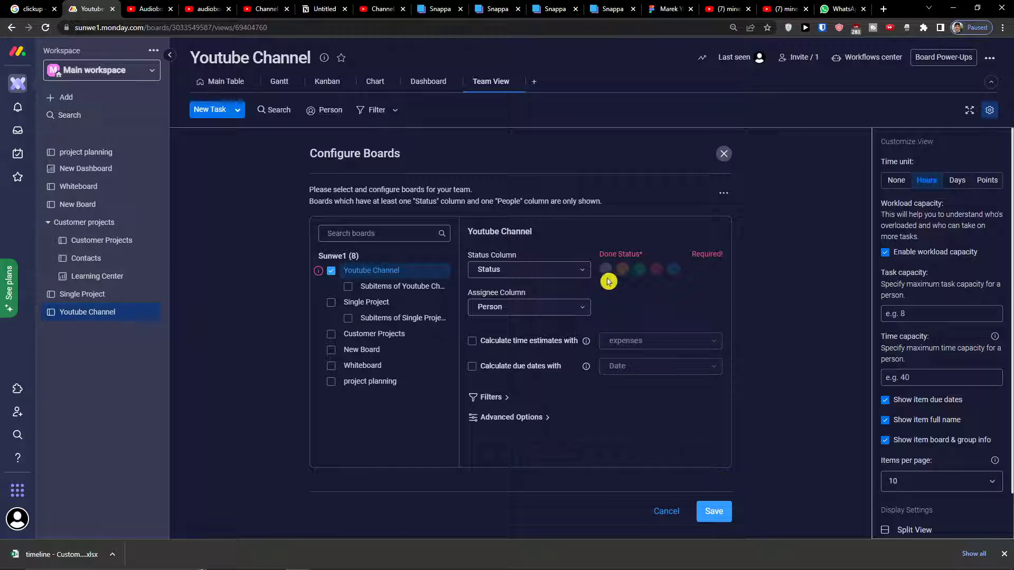
click(608, 271)
click(657, 270)
click(639, 269)
click(623, 269)
click(673, 270)
click(713, 514)
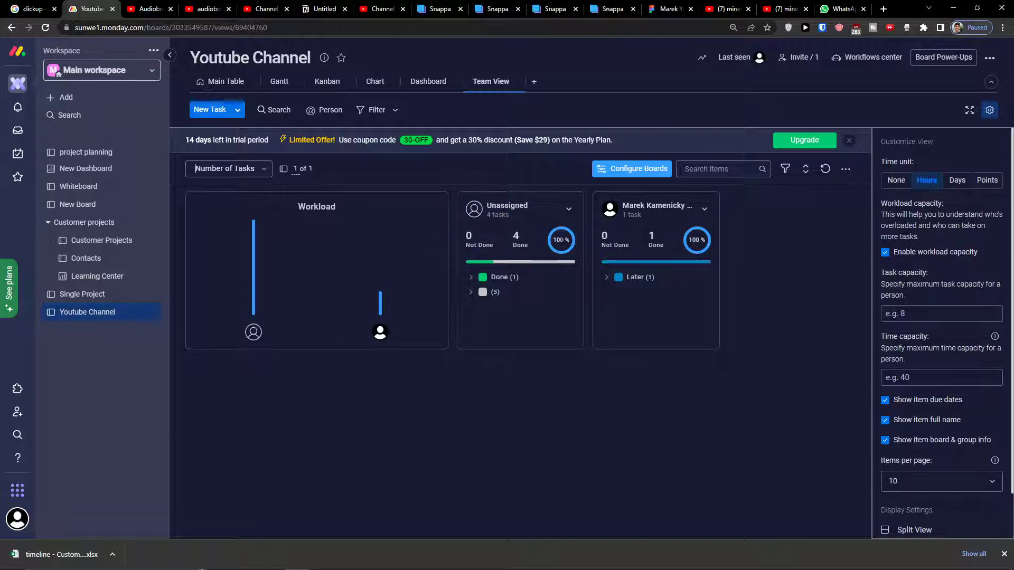
Step: Examine the tasks without a status in the Unassigned card, then collapse the list
click(475, 295)
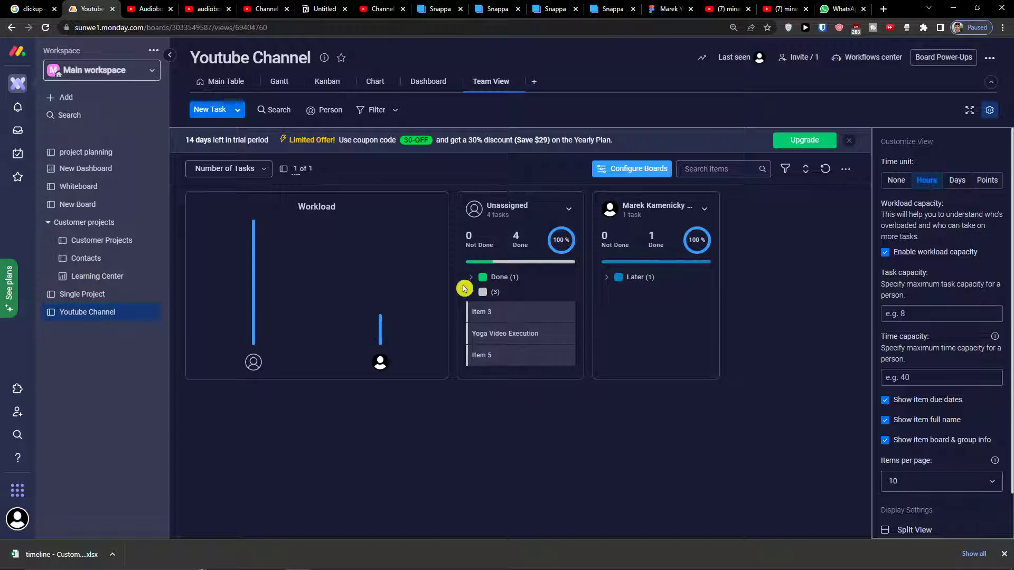
click(471, 293)
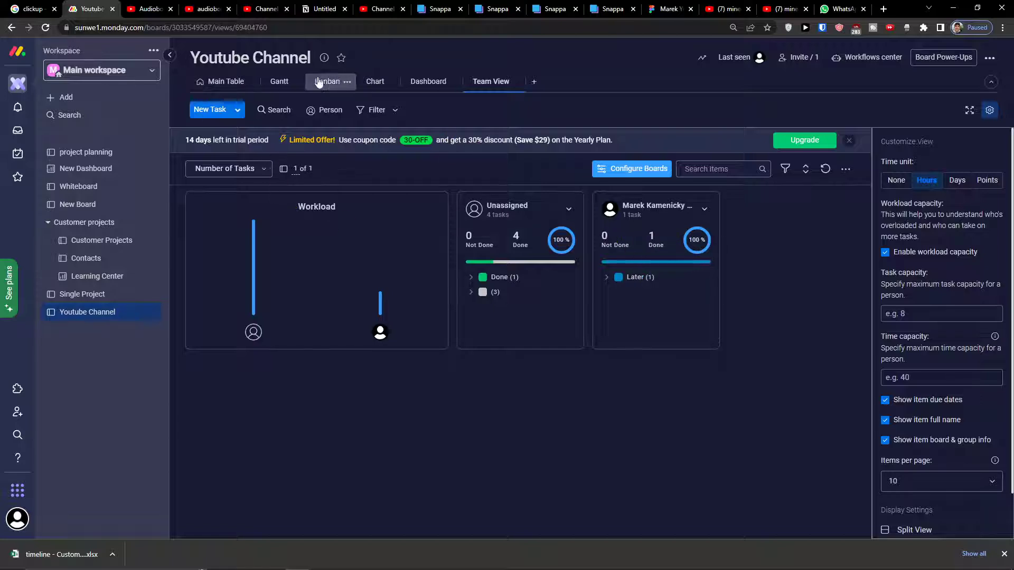
Step: In the board's main table, assign Item 3 and Item 2 to the second suggested member and set Item 3's status to Stuck
click(234, 82)
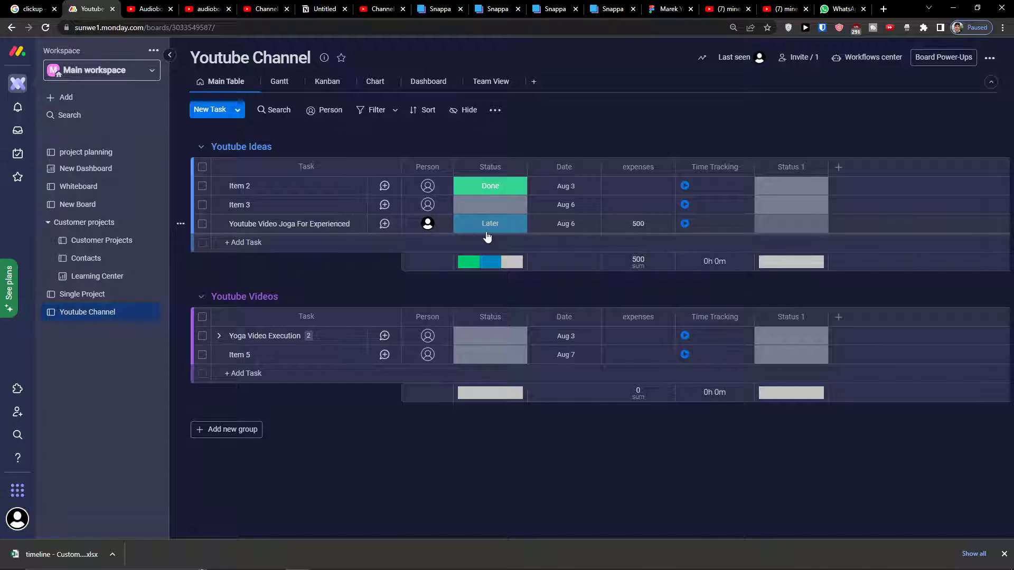
click(427, 204)
click(442, 284)
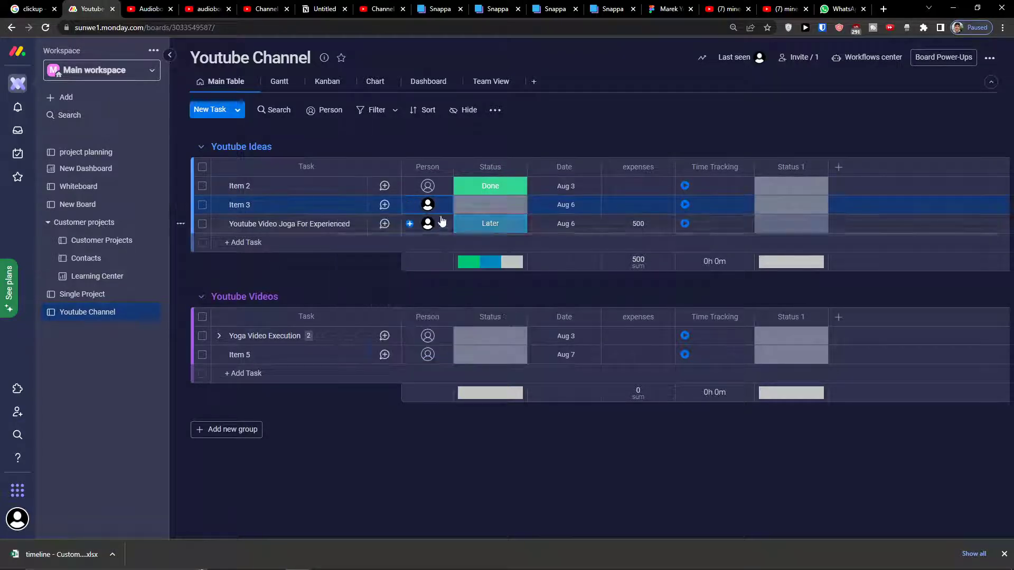
click(427, 186)
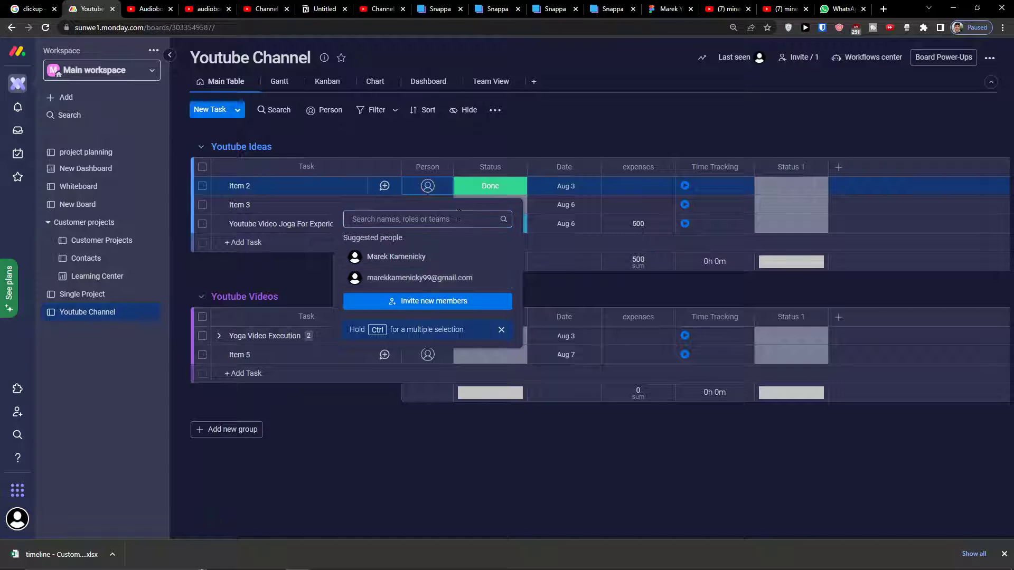
click(433, 279)
click(489, 205)
click(490, 260)
Step: Return to Team View and examine the Done and Stuck tasks in the newly assigned member's card
click(478, 83)
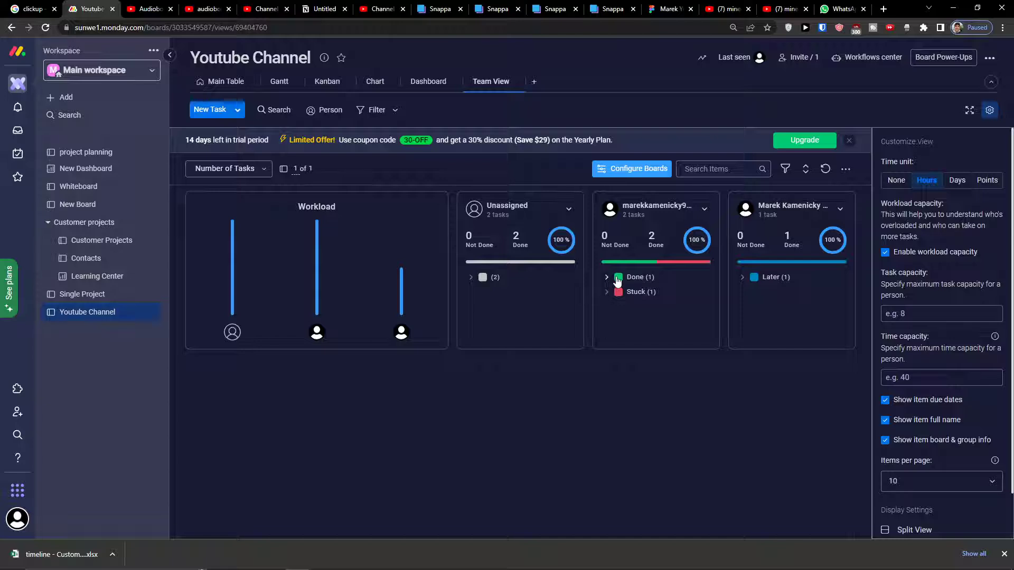
click(618, 279)
click(607, 319)
click(606, 319)
click(606, 277)
Step: Reconfigure the Youtube Channel board so that only the green Done status counts as done, and save
click(641, 169)
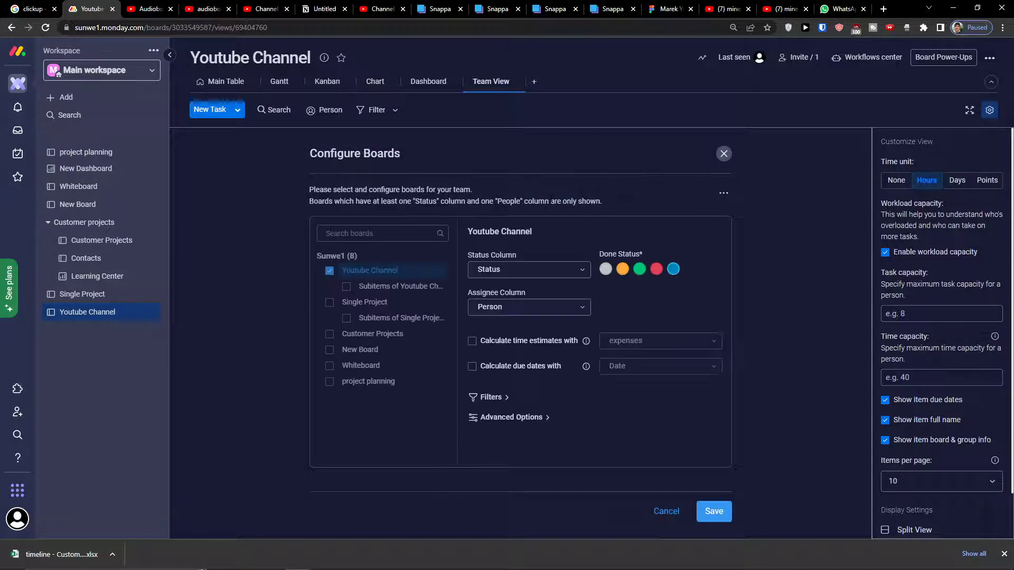
click(491, 399)
click(493, 398)
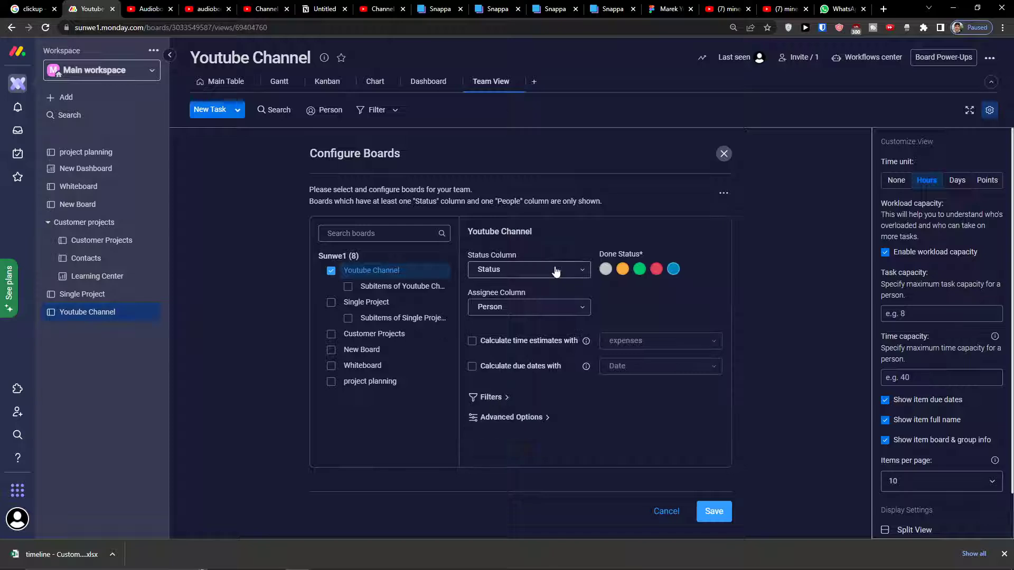
click(657, 270)
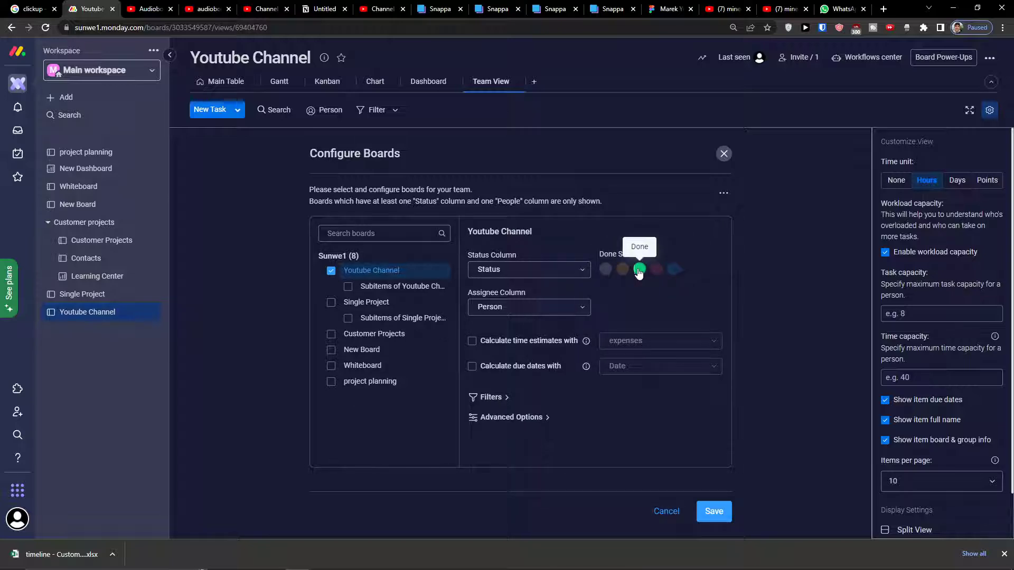
click(639, 270)
click(722, 520)
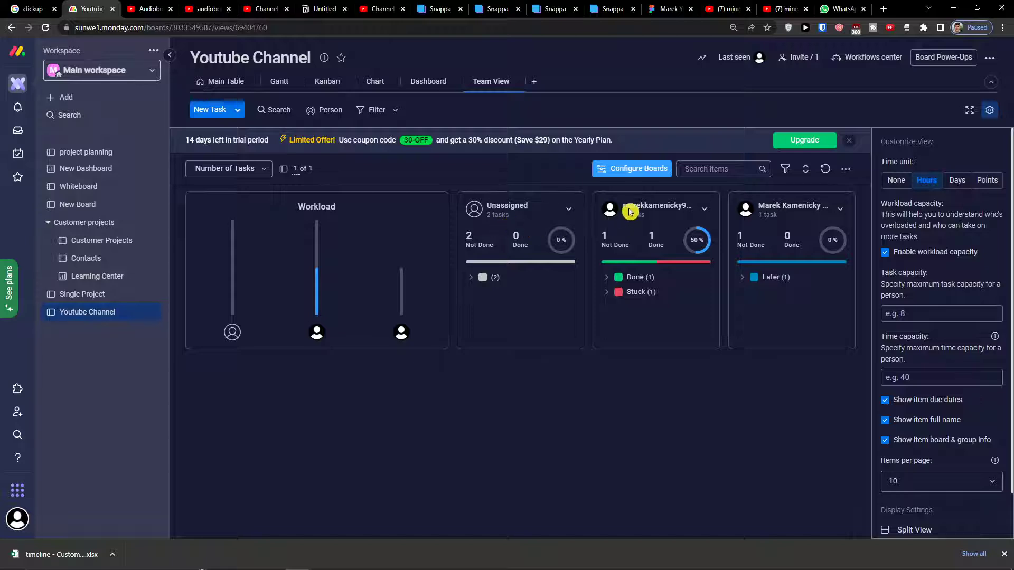
Step: Enable time estimates calculated with expenses and due dates calculated with Date for the Youtube Channel board, and save
click(621, 175)
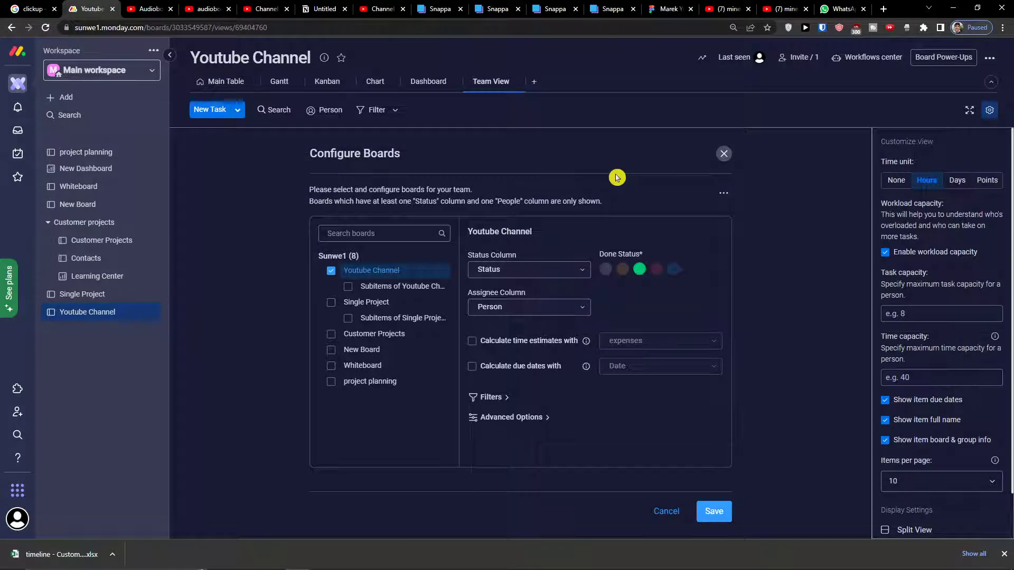
click(524, 346)
click(607, 344)
click(615, 344)
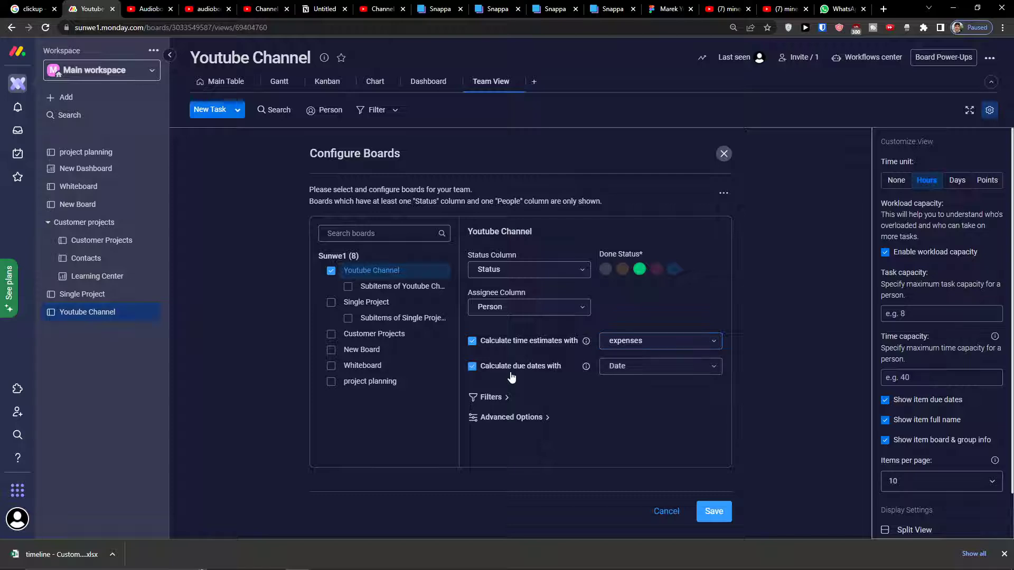
click(610, 372)
click(609, 372)
click(720, 515)
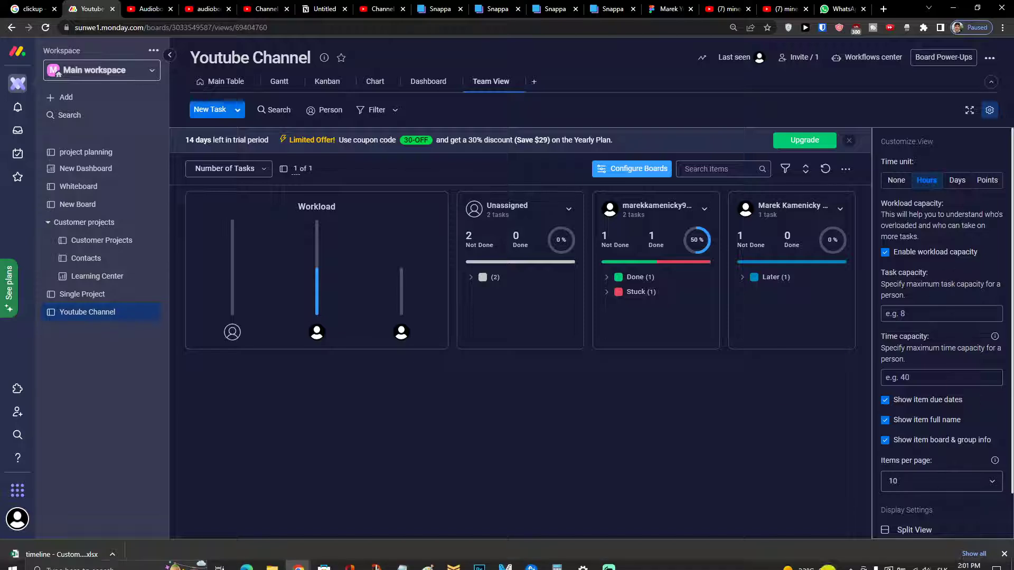
click(900, 180)
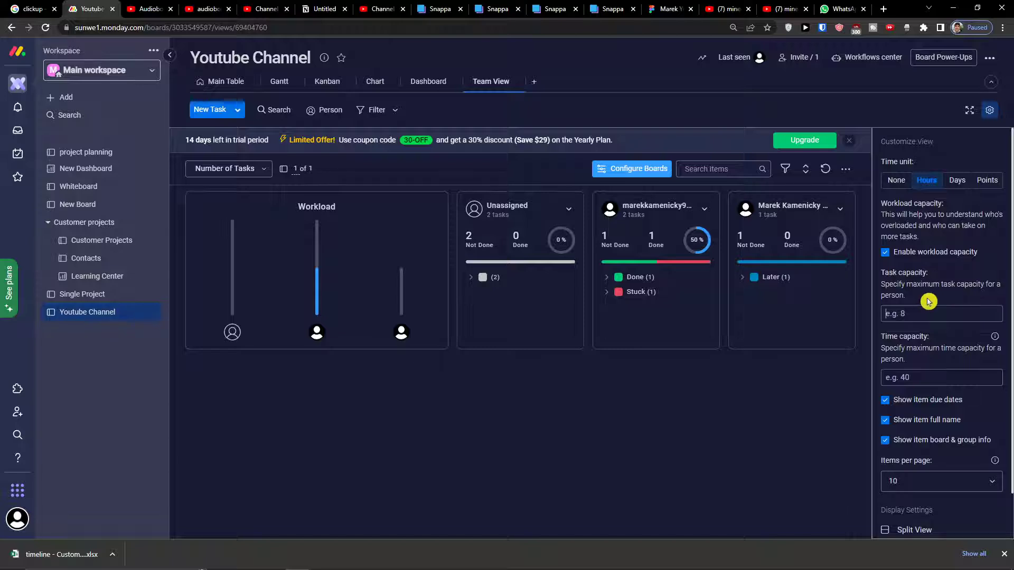
Step: Set the Team View task capacity to 5 tasks per person
click(909, 316)
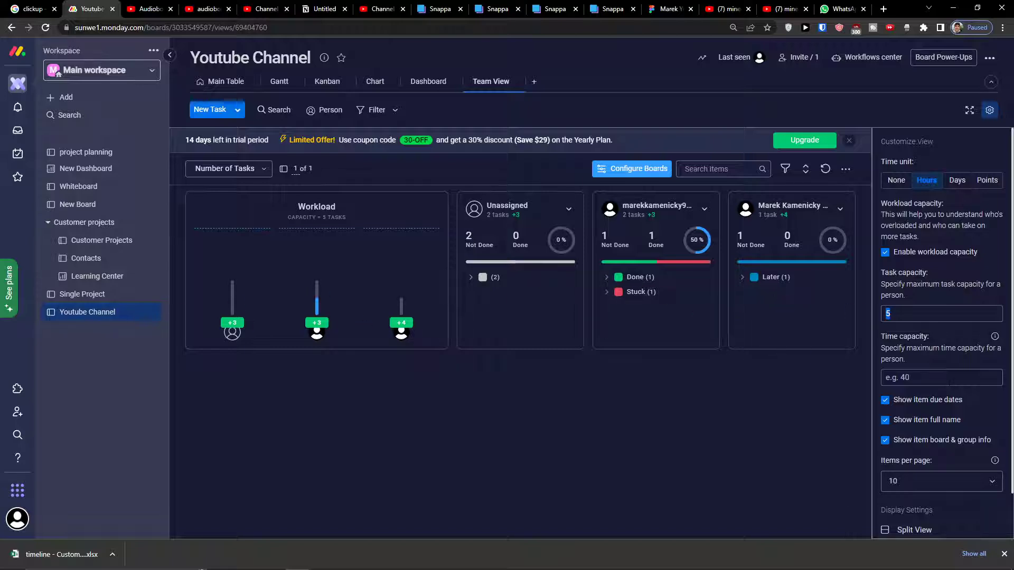
scroll(941, 317, down, 1)
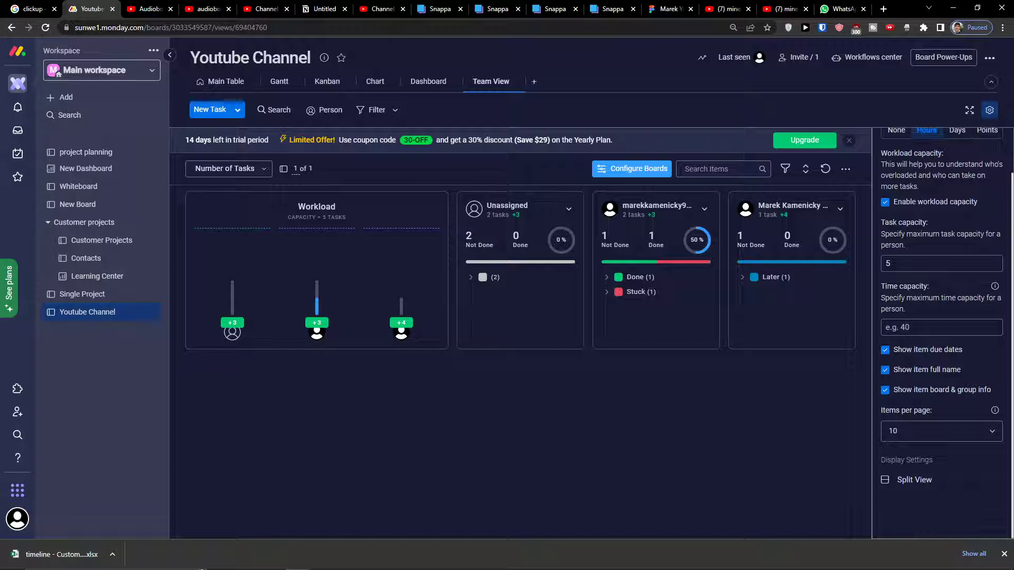
text(0)
key(BackSpace)
Step: Check the available items-per-page options for Team View and dismiss the browser's downloads bar
click(907, 431)
click(823, 441)
click(923, 431)
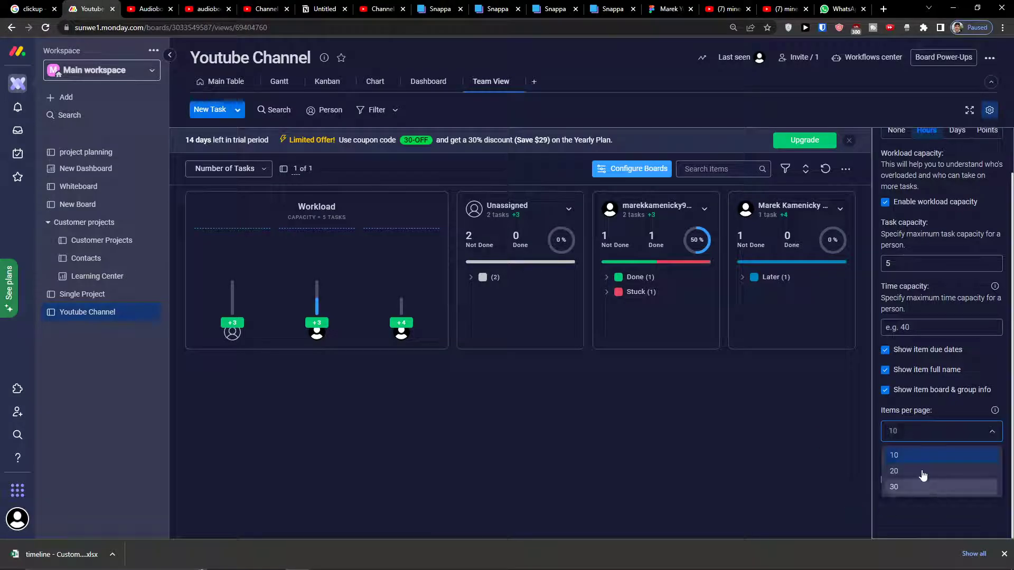
click(848, 469)
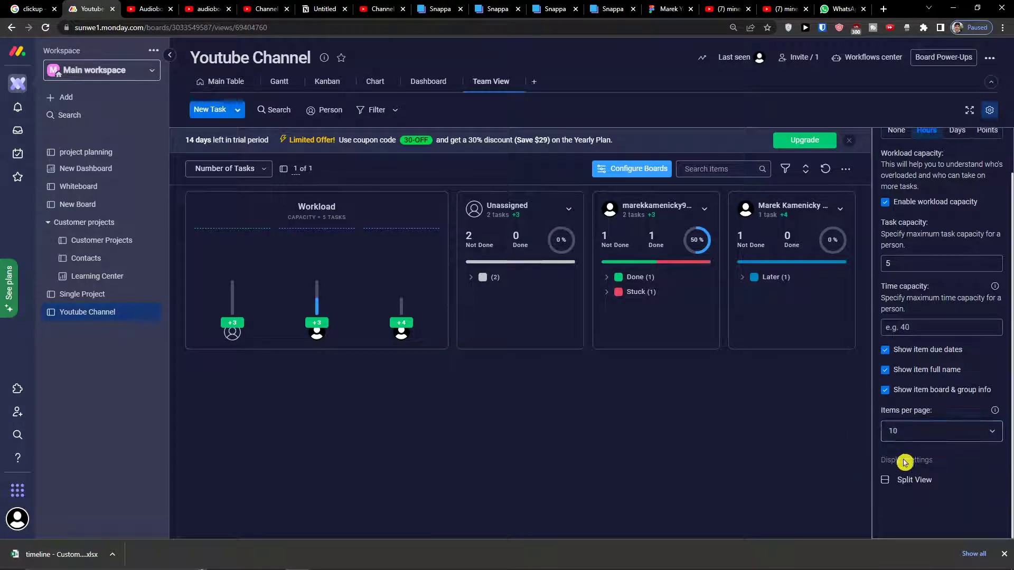
click(901, 431)
click(780, 445)
click(905, 433)
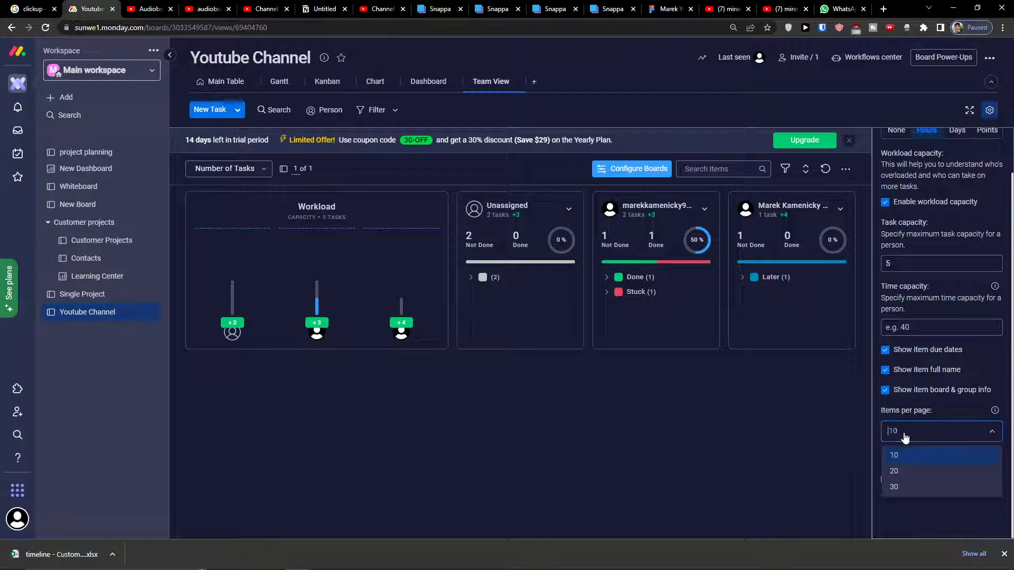
click(869, 440)
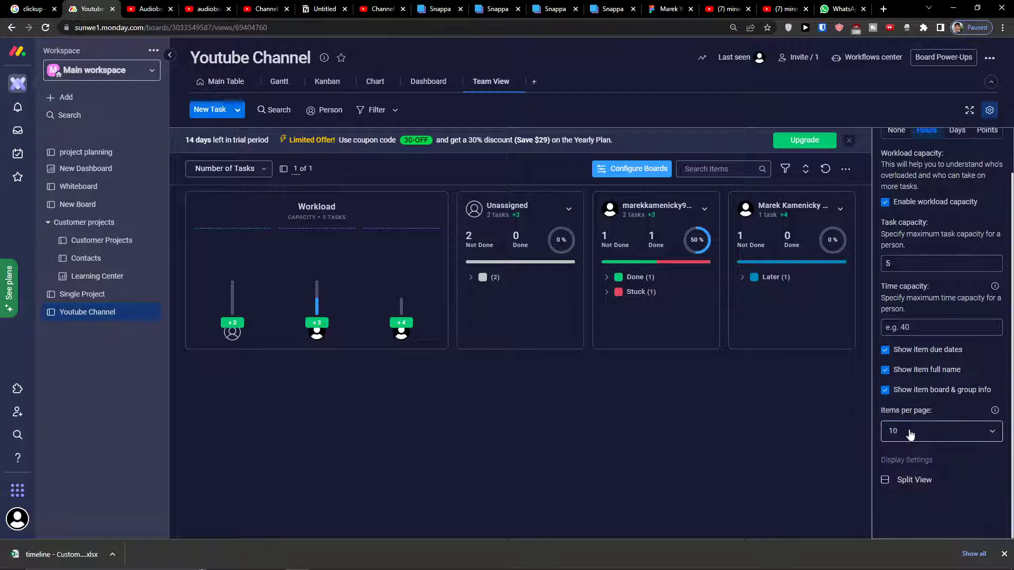
click(997, 552)
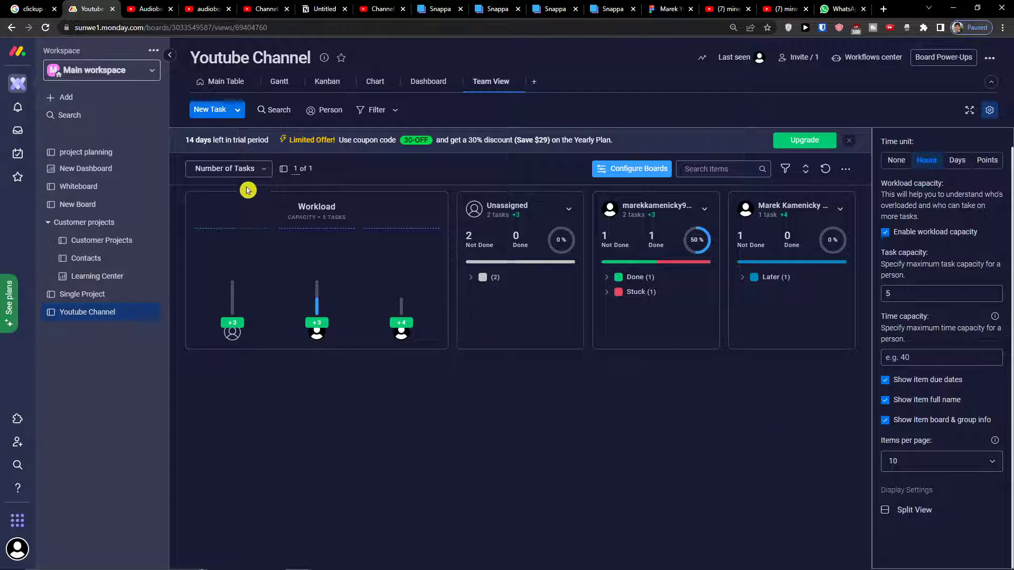
Step: Preview the workload by Time Estimate and return it to Number of Tasks
click(263, 168)
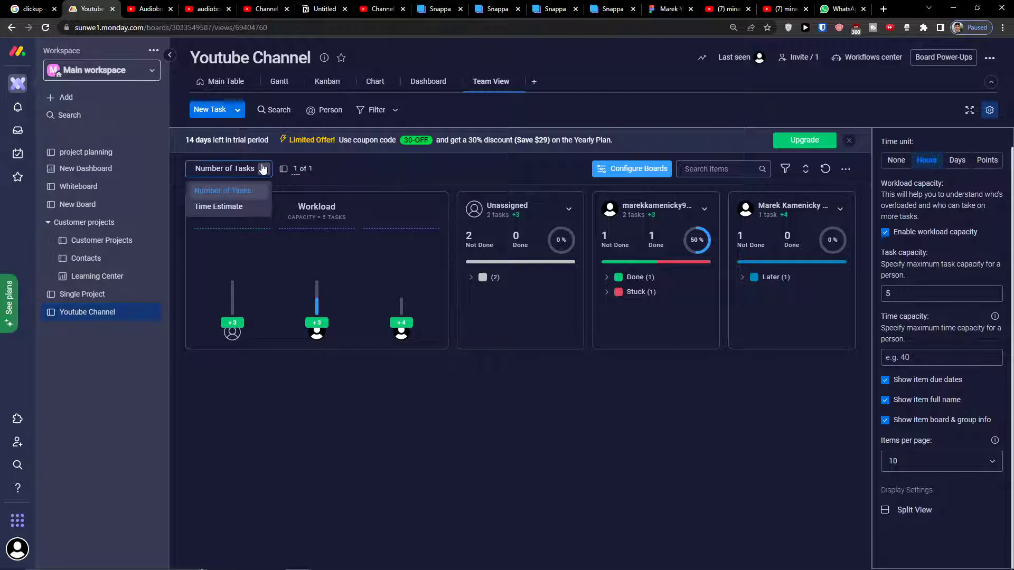
click(254, 193)
click(262, 175)
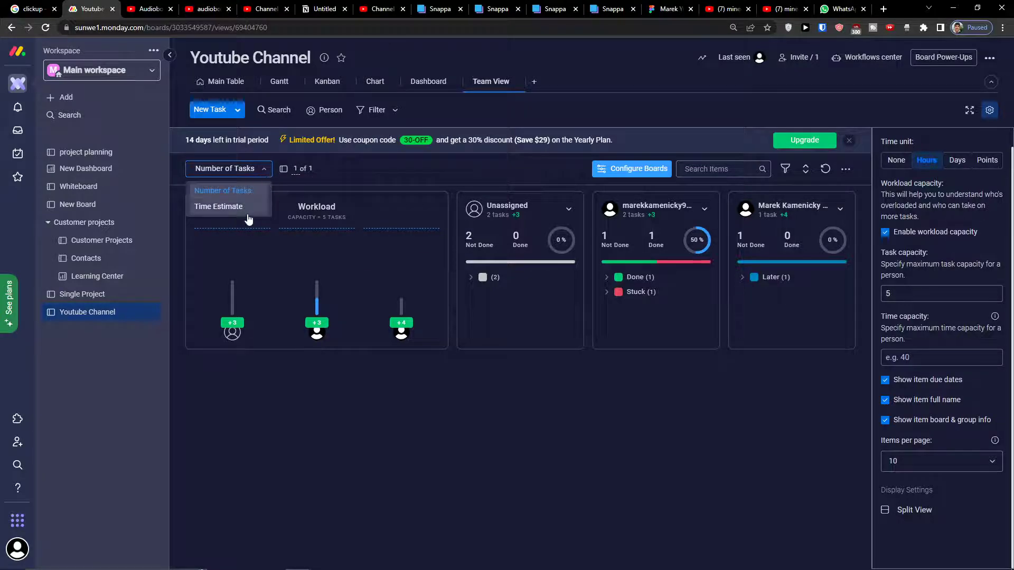
click(248, 207)
click(256, 170)
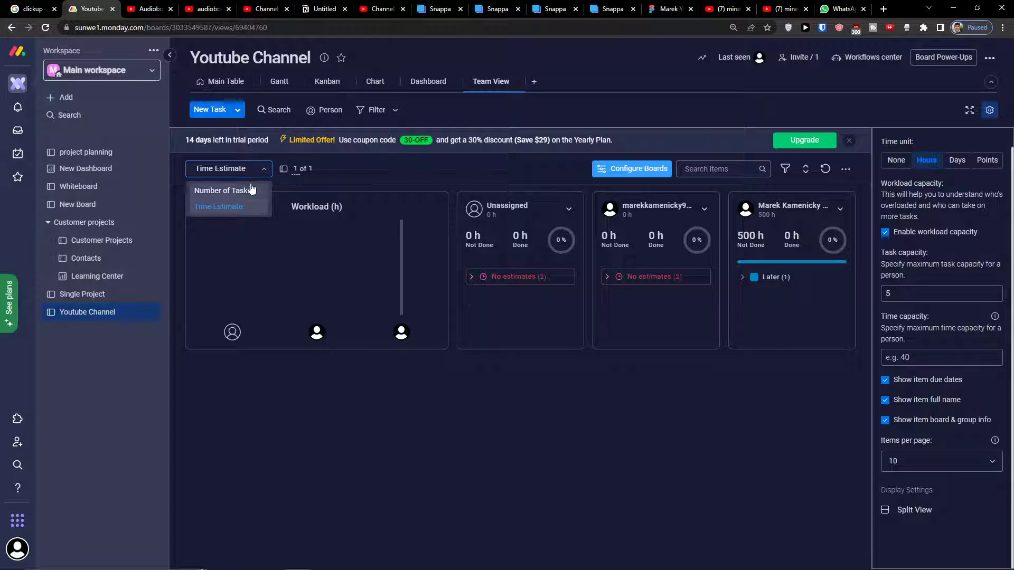
click(253, 193)
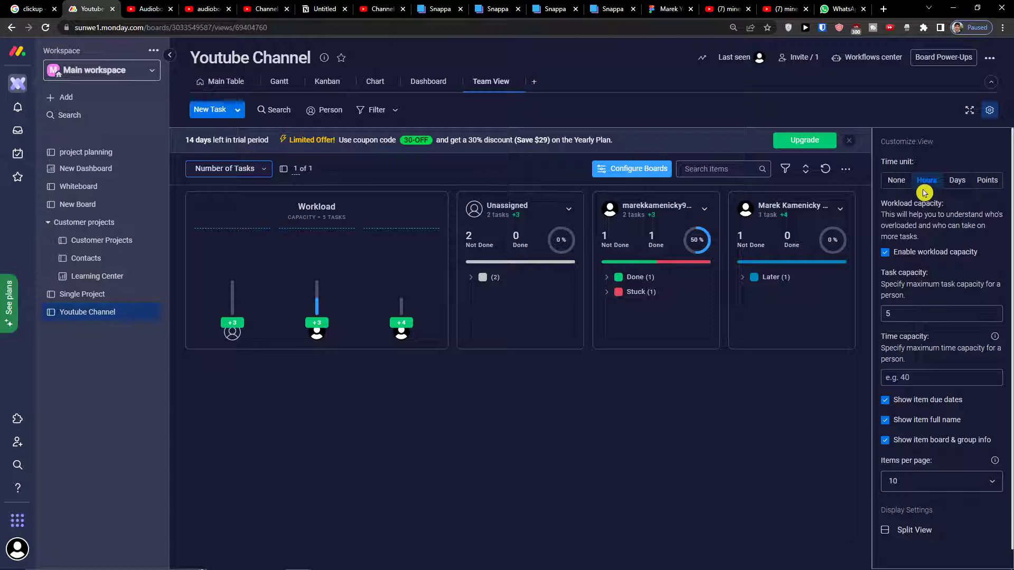
Step: Try the Days, Points and Hours time units, and set the Team View time unit to None
scroll(898, 319, up, 1)
click(957, 180)
click(987, 180)
click(957, 180)
click(927, 180)
click(896, 181)
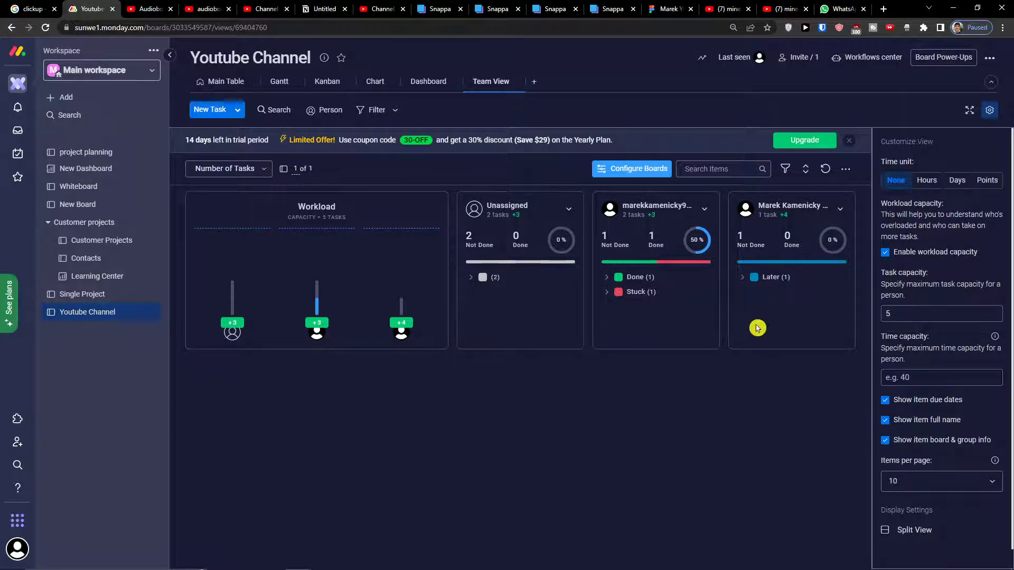
Step: Add the installed Team View app as a view on the Single Project board, keeping its default name
click(82, 295)
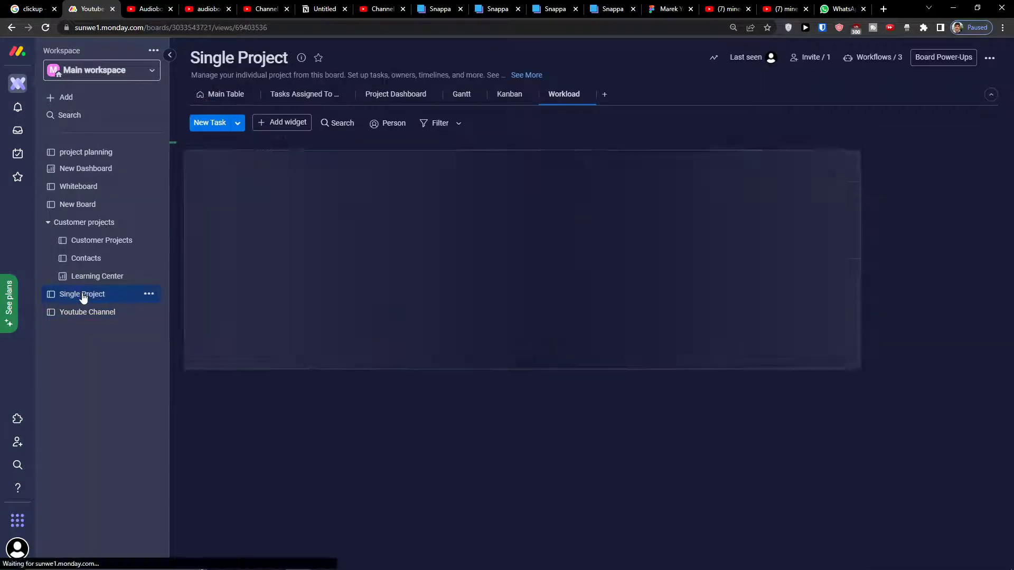
click(604, 95)
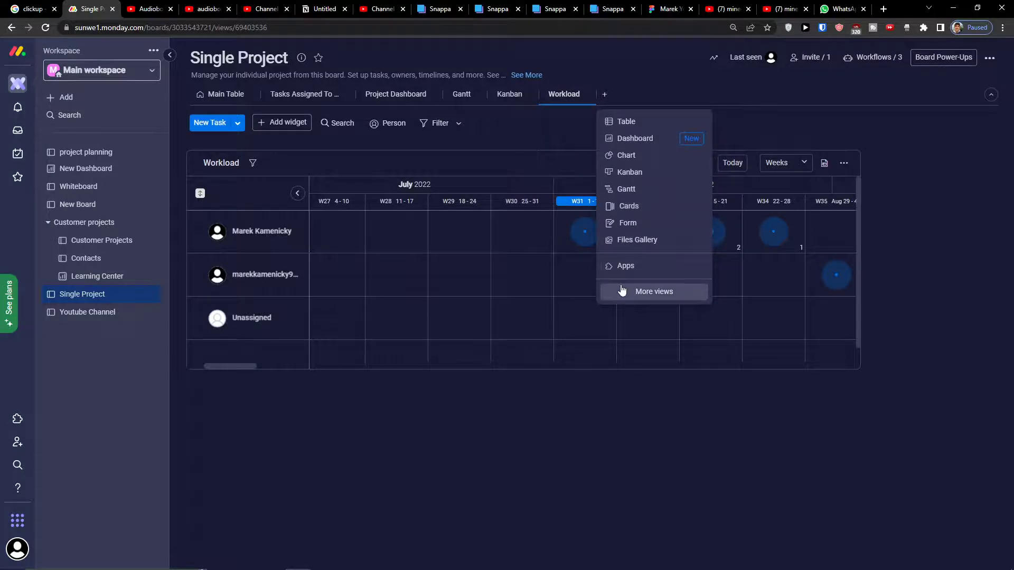
click(623, 290)
click(401, 129)
text(team)
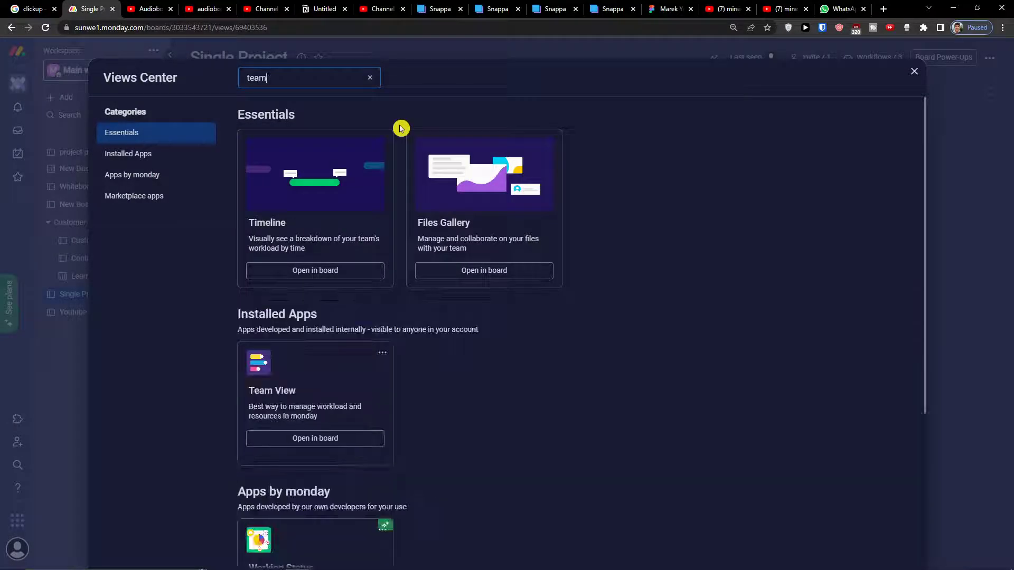
click(318, 439)
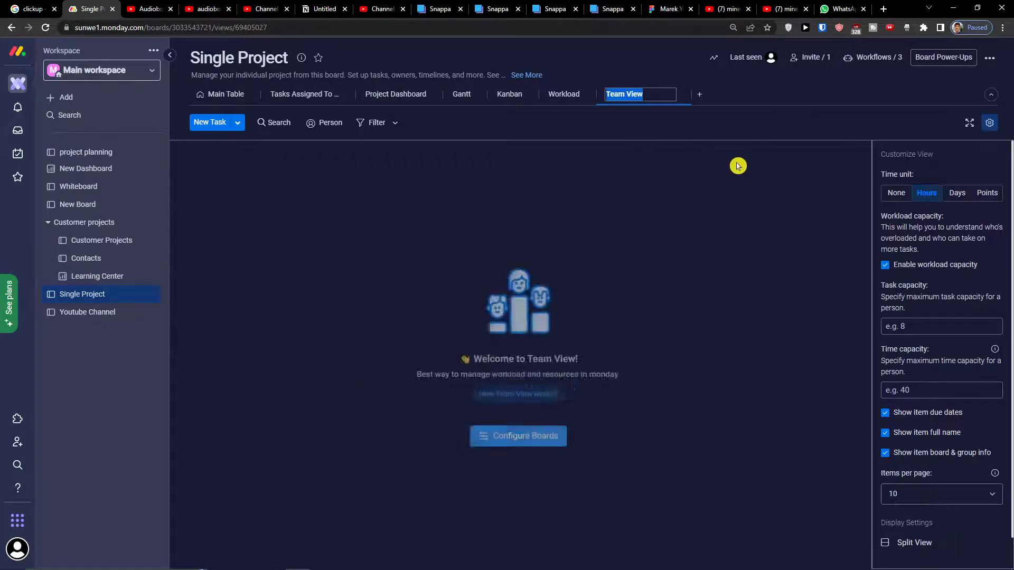
click(622, 437)
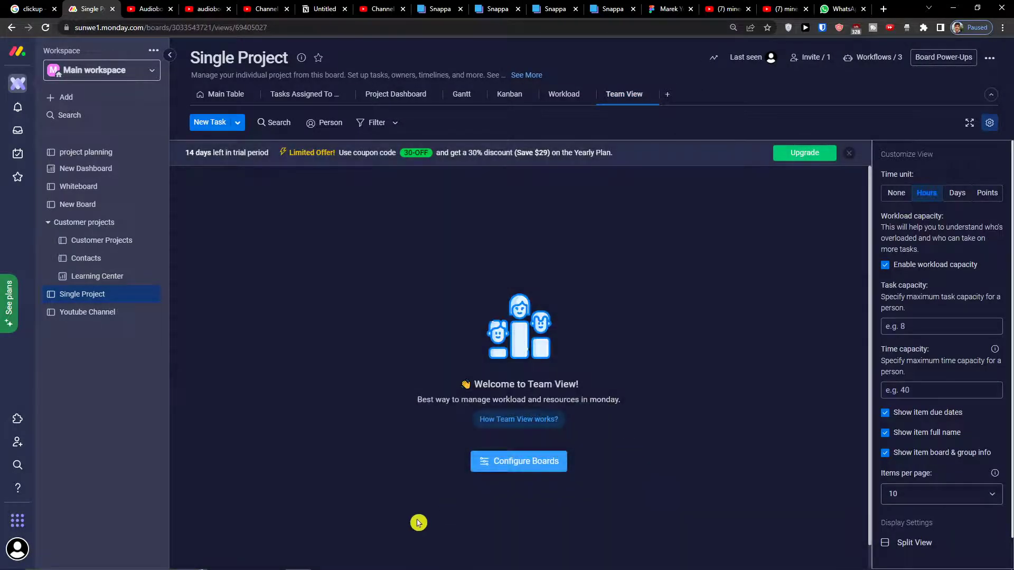
Step: Include the Single Project board in its Team View configuration, with Status and Owner columns and green Done as the done status
click(496, 468)
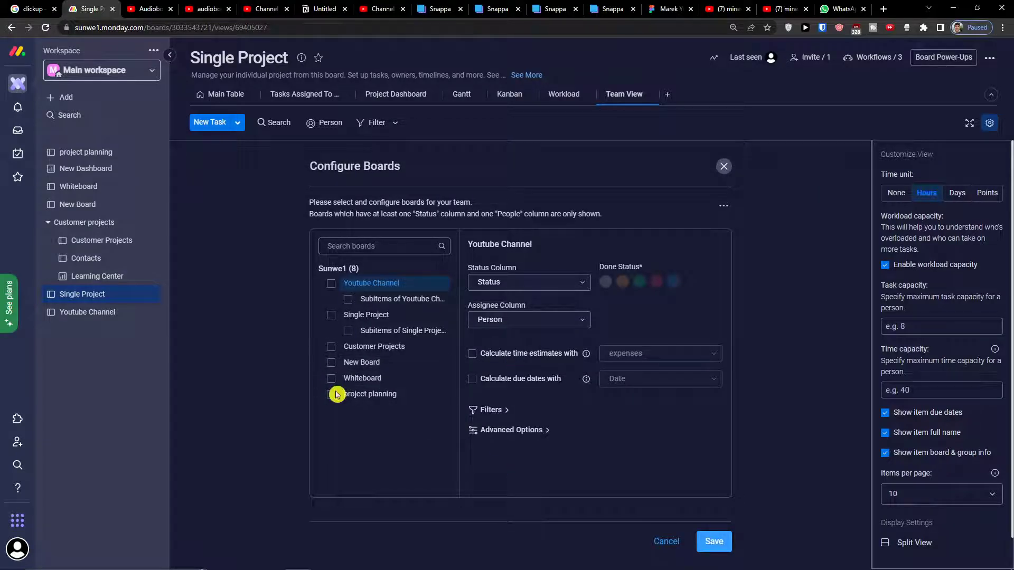
click(331, 314)
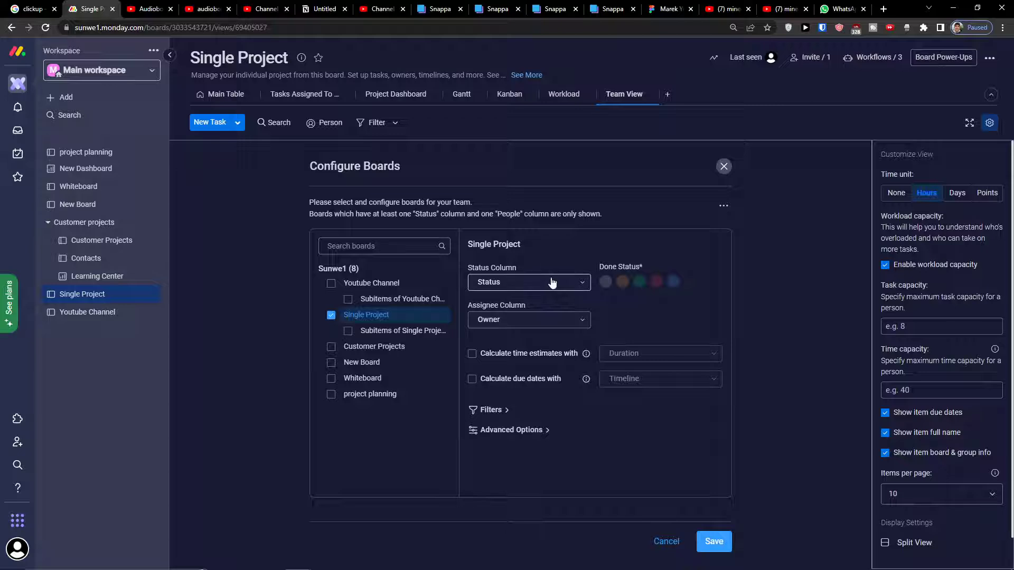
click(562, 285)
click(639, 282)
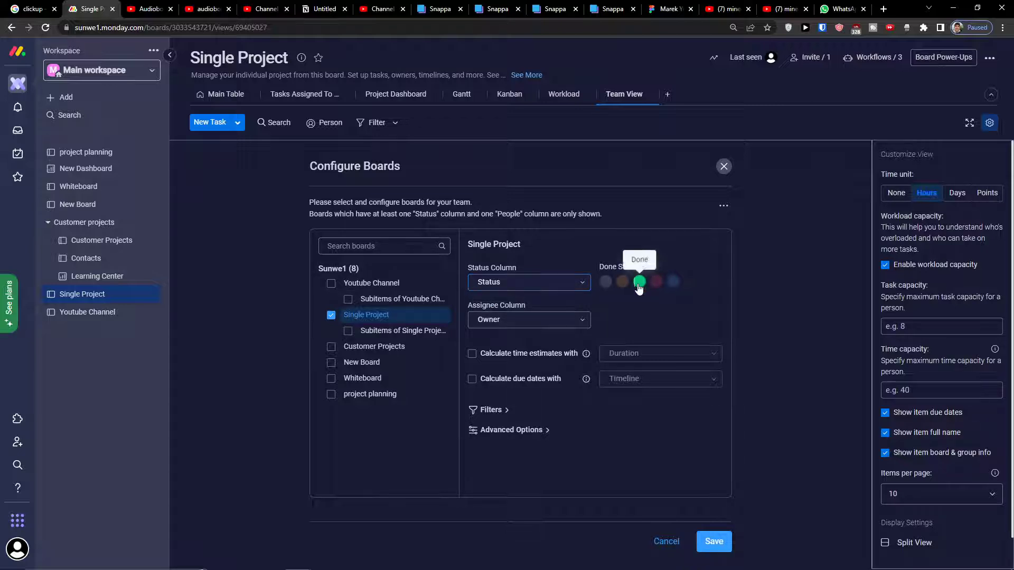
click(583, 311)
click(544, 333)
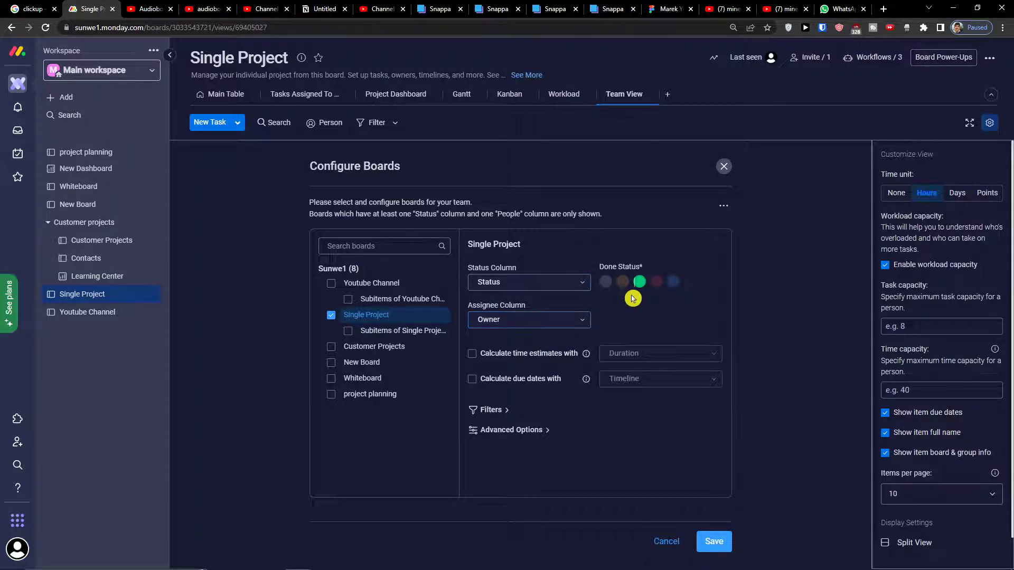
Step: Review the advanced data loading options, keep Load all data, and save the Single Project configuration
click(549, 430)
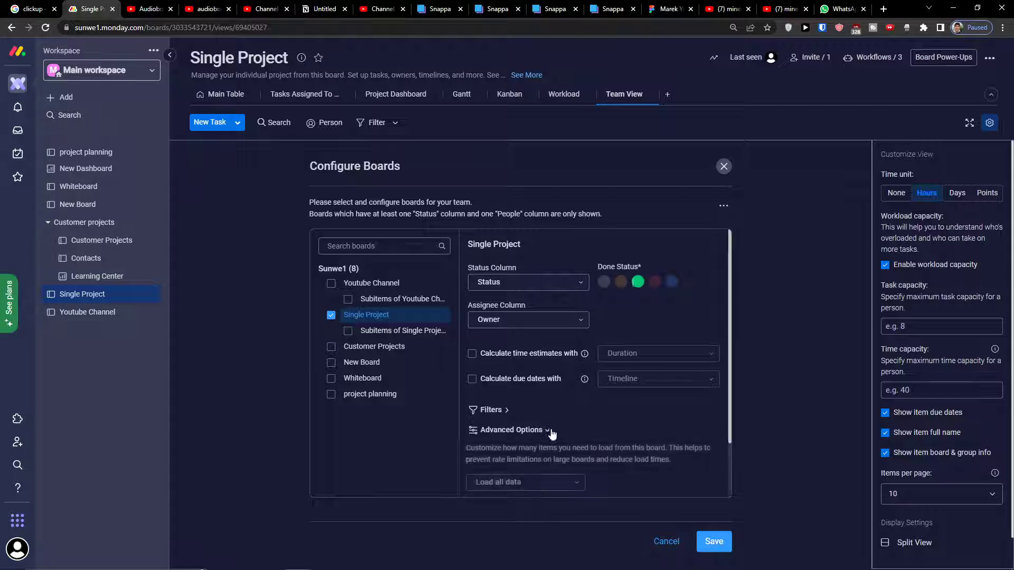
scroll(555, 421, down, 1)
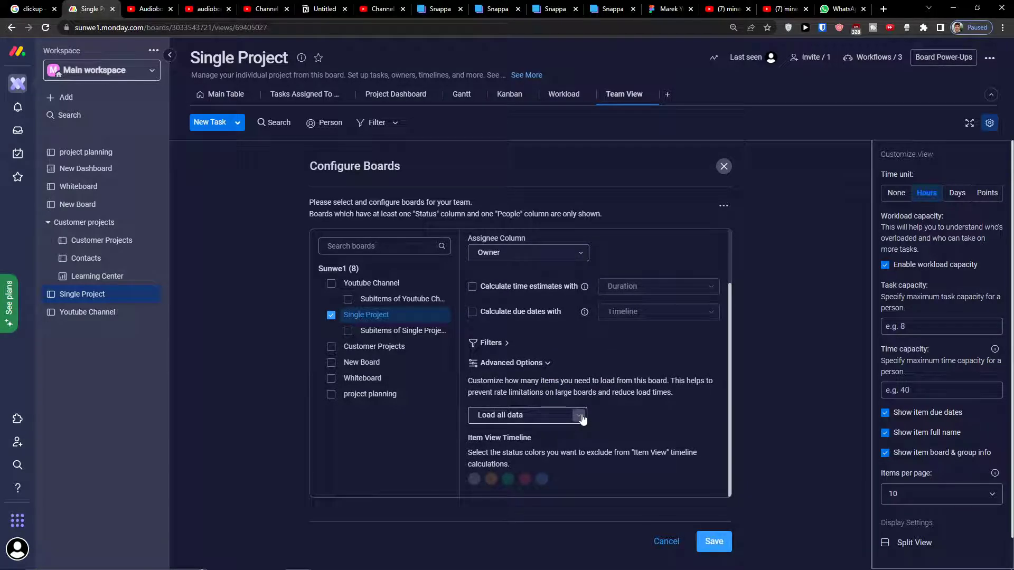
click(580, 416)
click(580, 416)
click(581, 416)
click(581, 416)
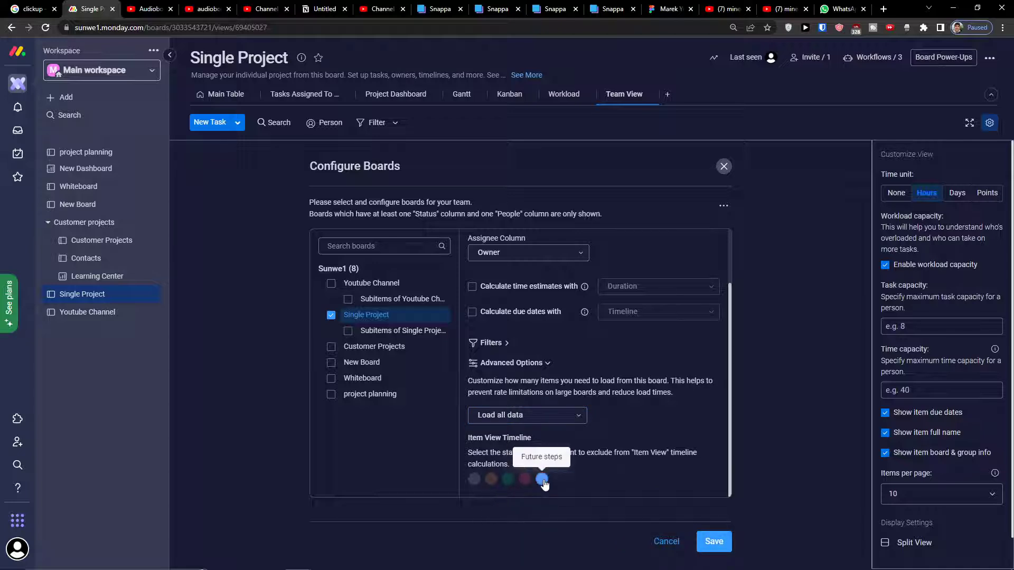
click(705, 541)
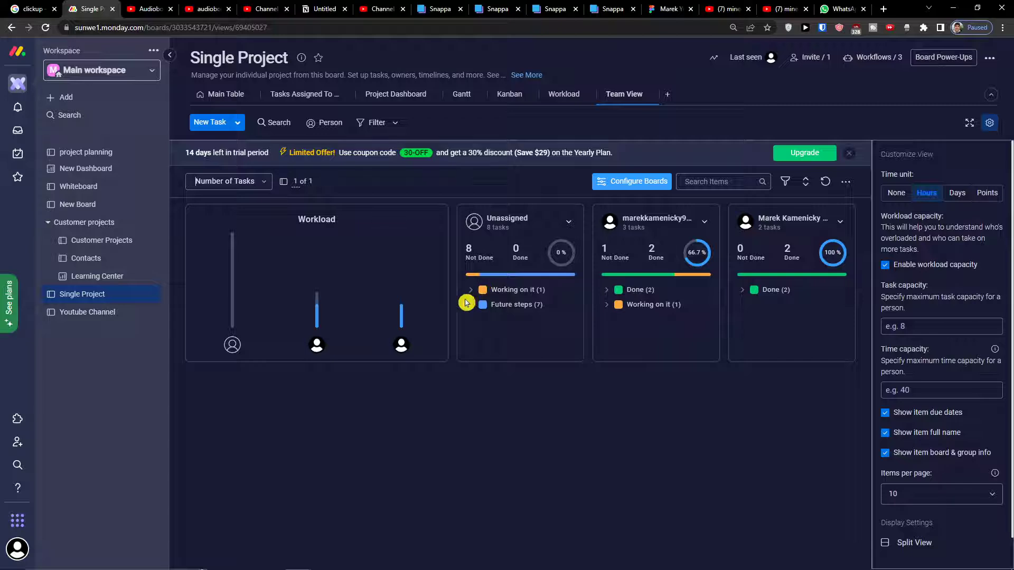
Step: Expand the Done and Working on it task groups in the assigned members' cards, and hide the view customization settings
click(607, 291)
click(607, 353)
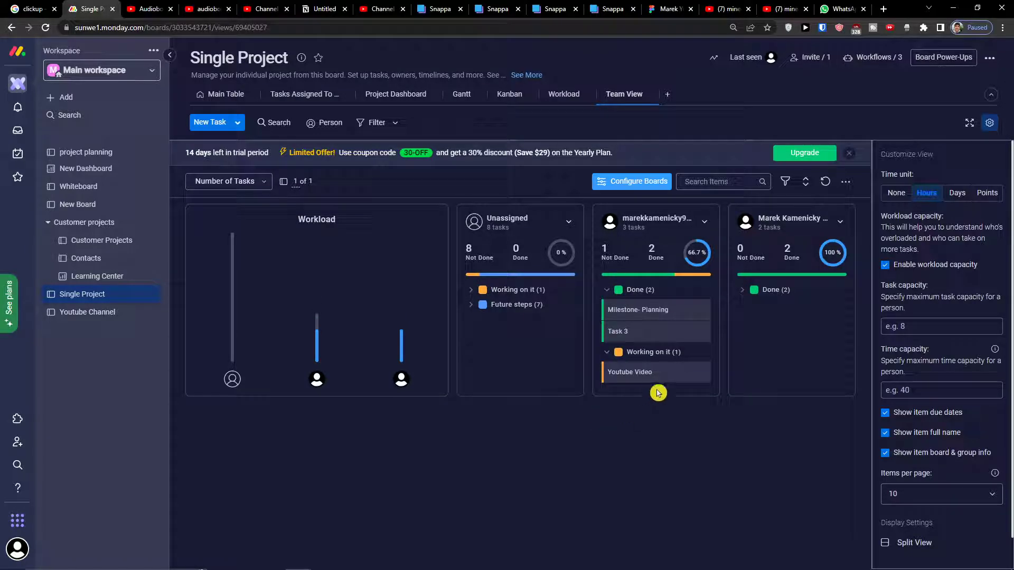
click(745, 291)
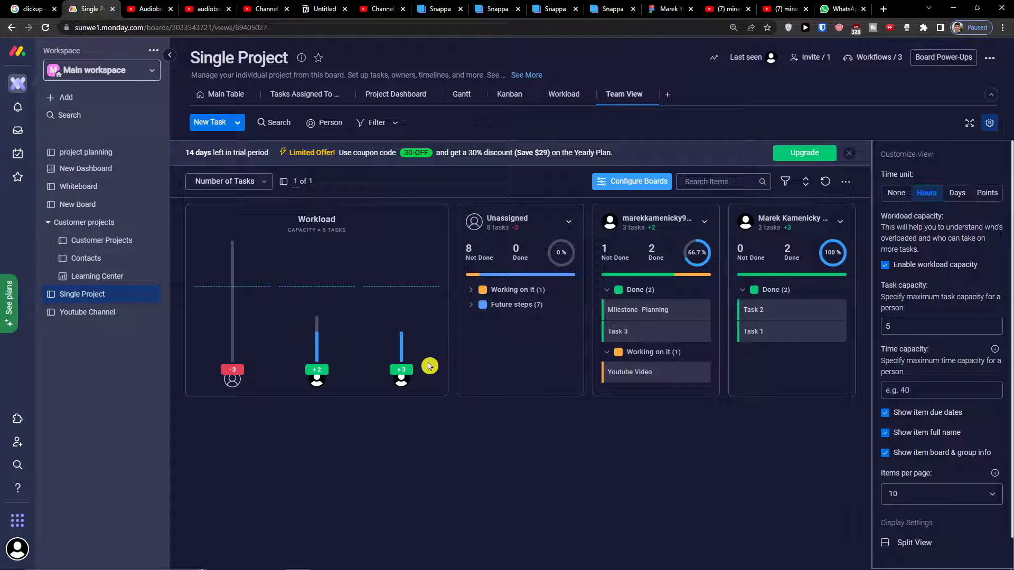
mouse_move(429, 365)
click(990, 123)
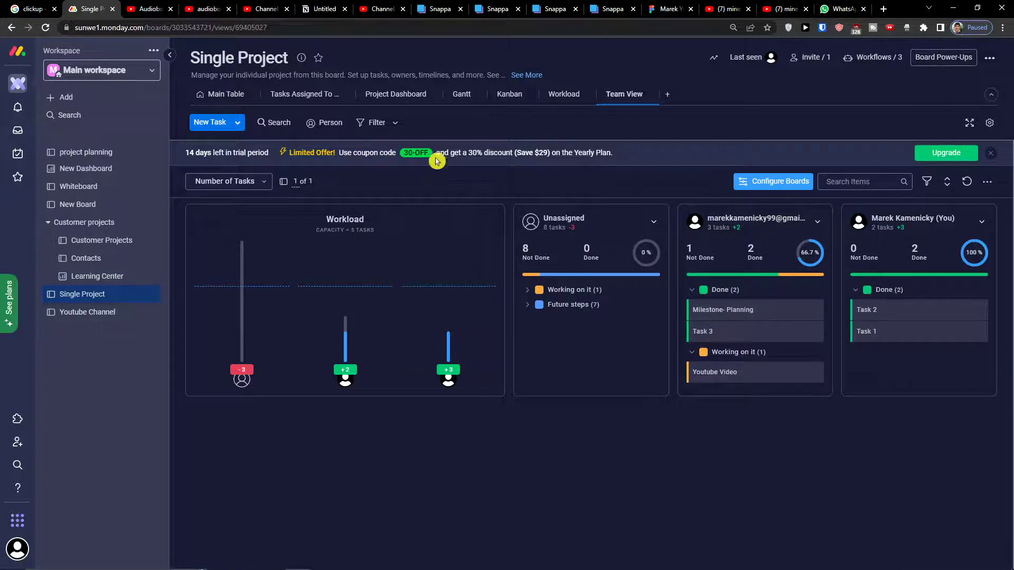
Step: Browse the Views Center for further views in the Apps by monday and Marketplace apps categories
click(668, 94)
click(668, 94)
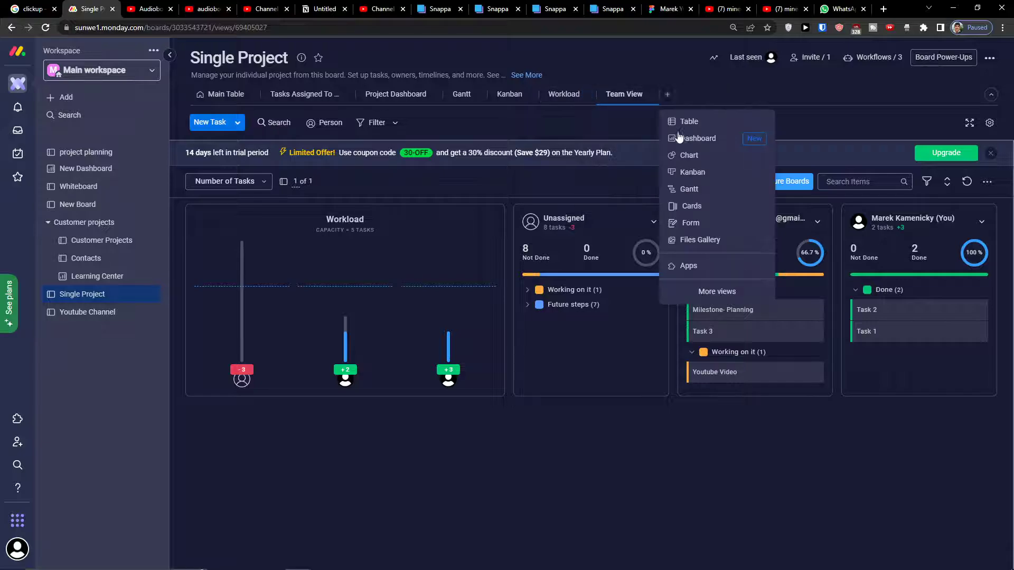
click(704, 297)
scroll(704, 299, down, 3)
scroll(703, 299, down, 9)
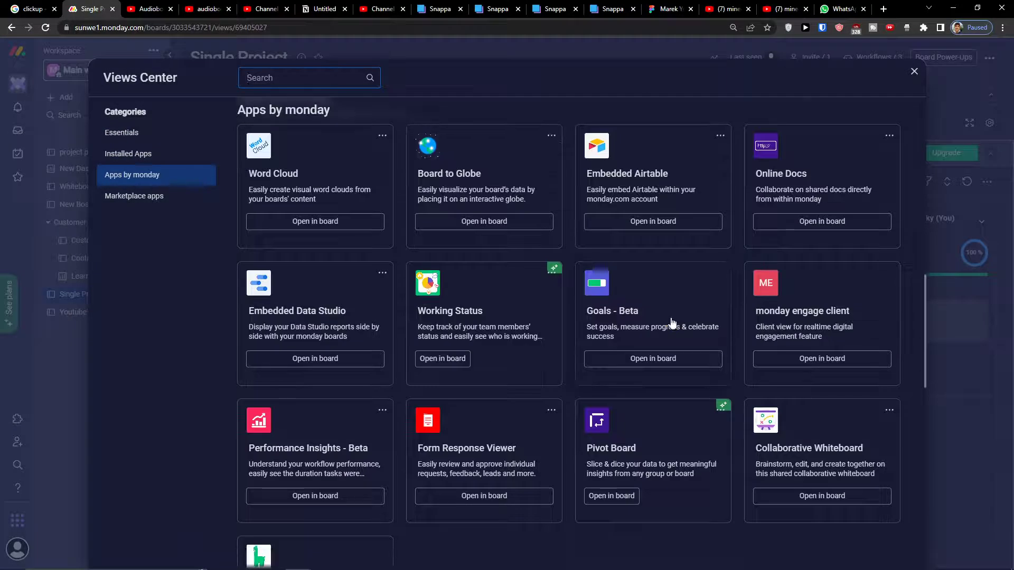
scroll(676, 319, down, 7)
scroll(687, 319, down, 10)
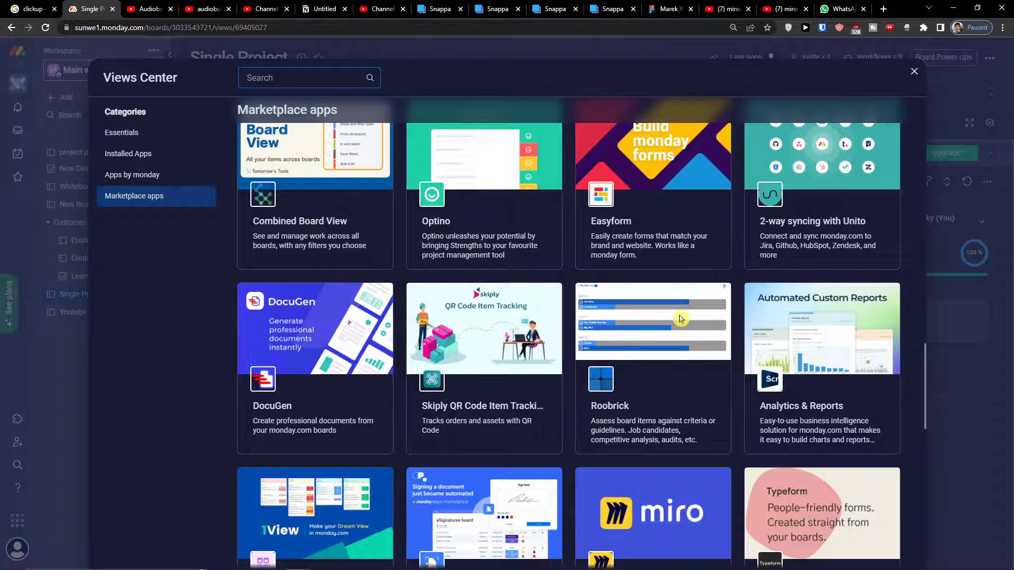
scroll(711, 322, down, 4)
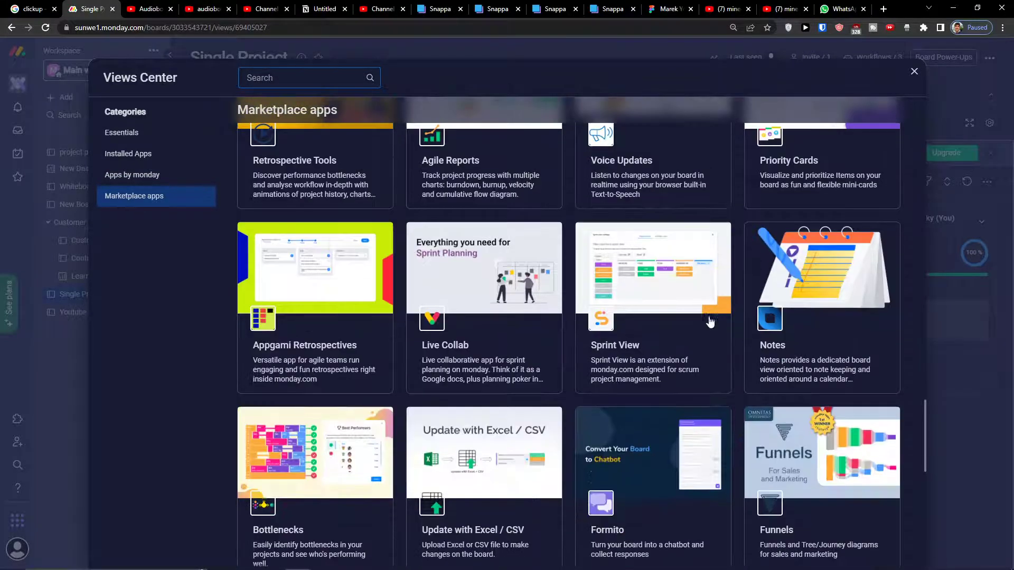
scroll(703, 237, up, 1)
click(309, 78)
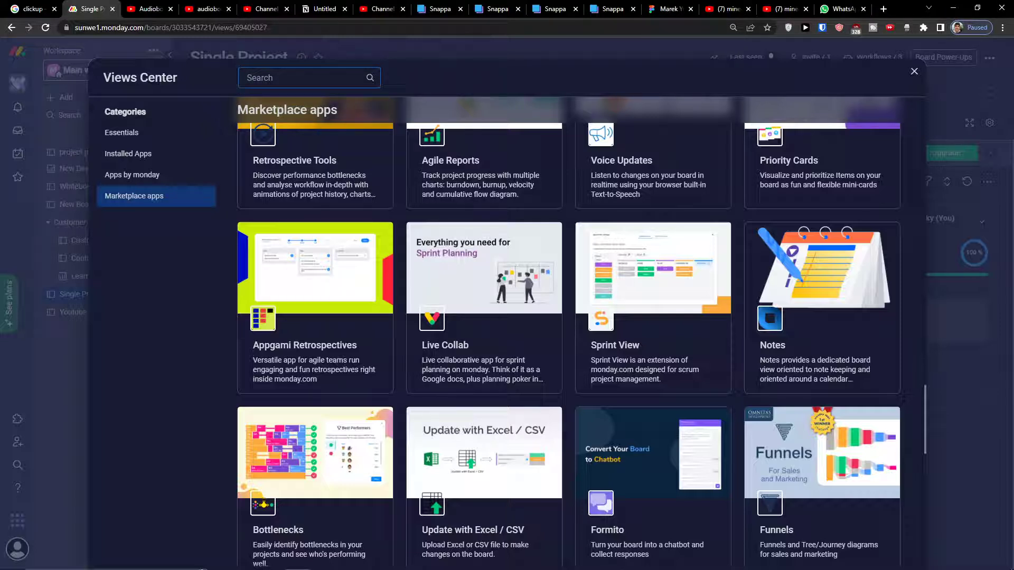